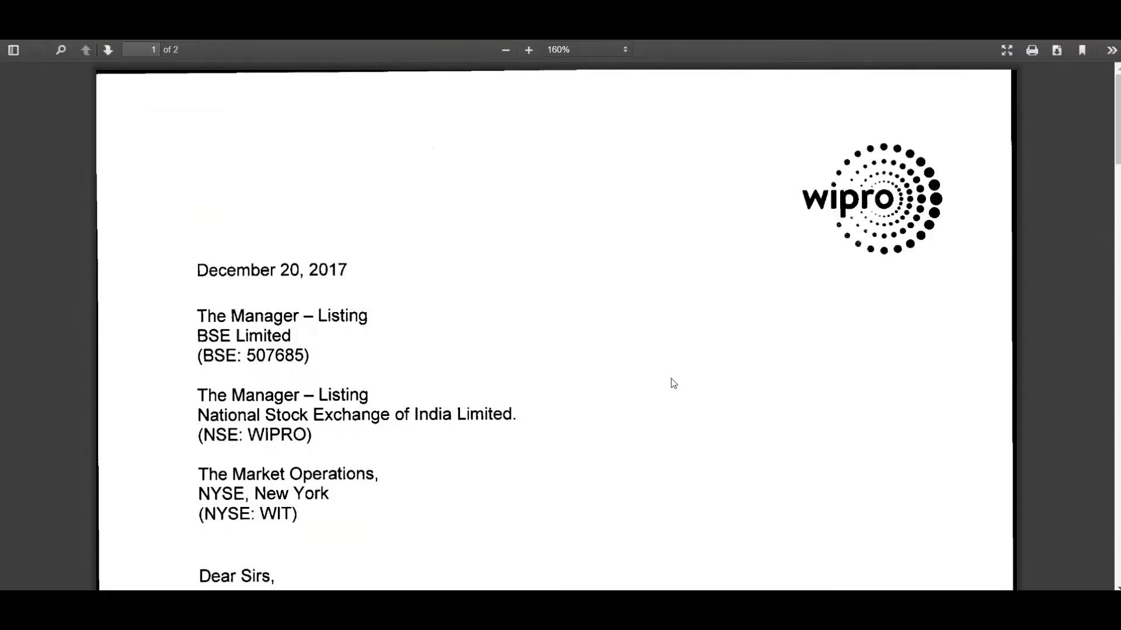
# - Read through Wipro's December 20, 2017 post-buyback announcement, including the buyback details and category response table on page 2
pyautogui.scroll(-3, 387, 363)
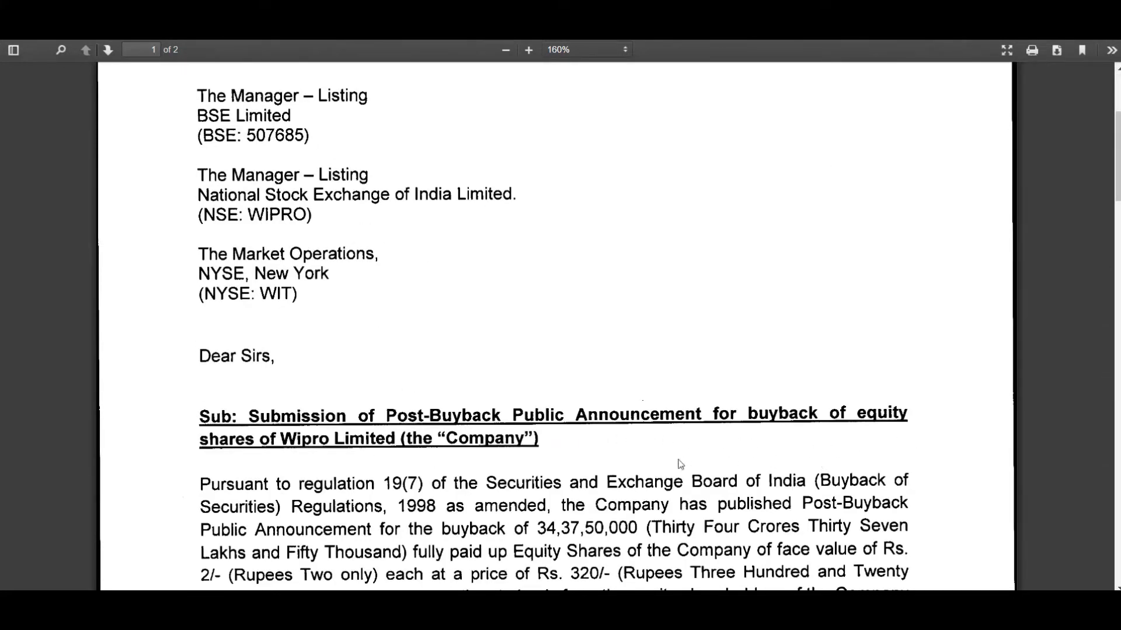
pyautogui.scroll(3, 358, 343)
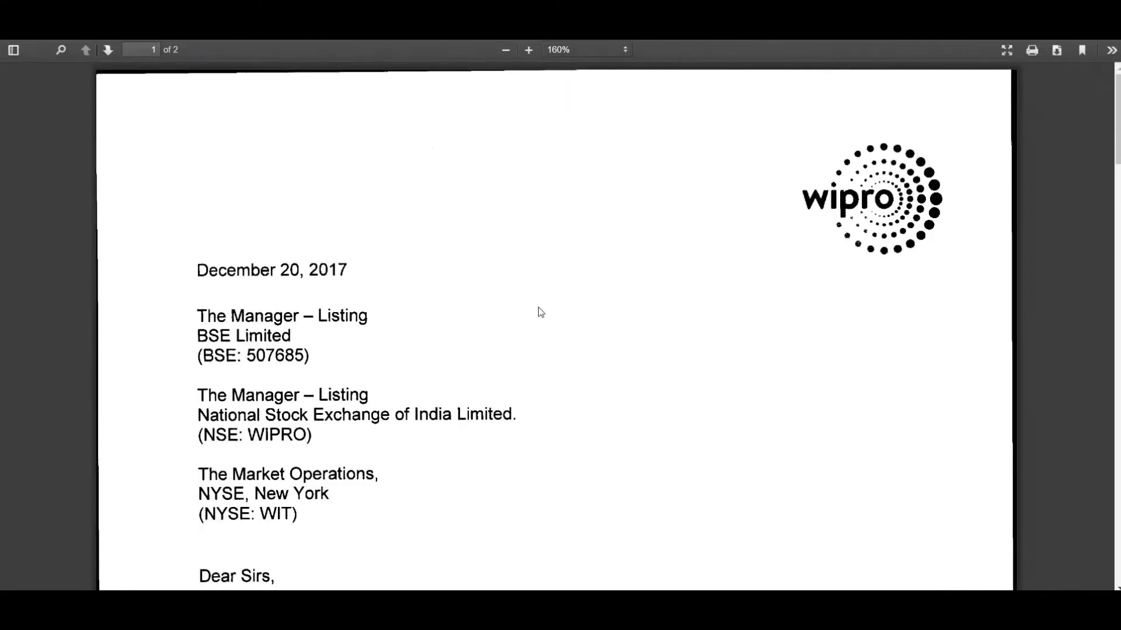
pyautogui.scroll(-4, 682, 343)
pyautogui.scroll(-3, 685, 344)
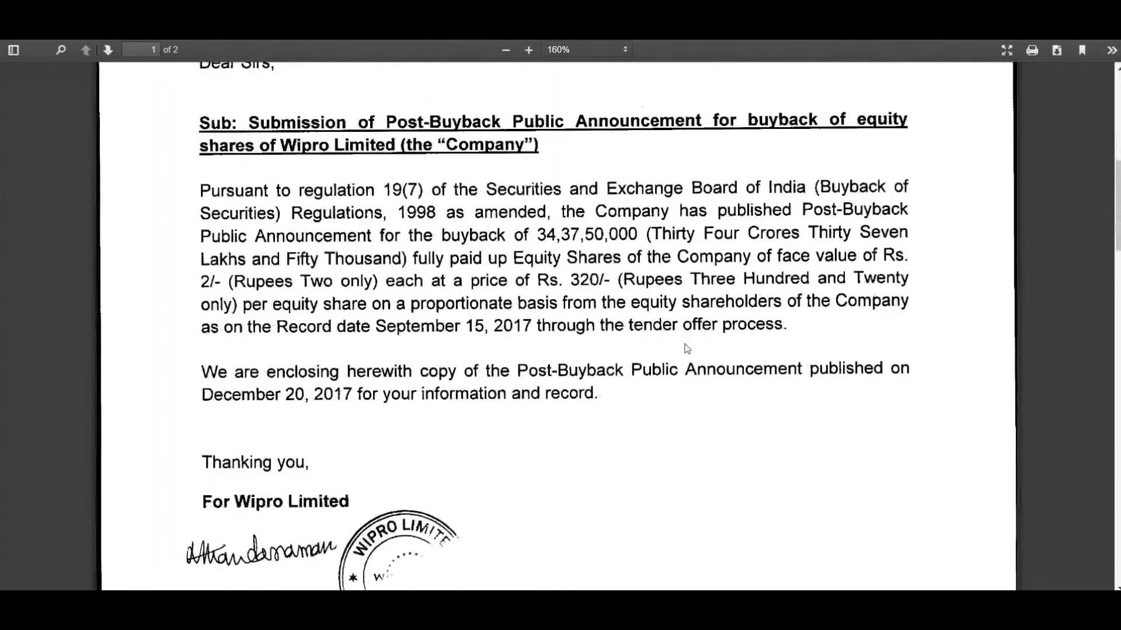
pyautogui.scroll(-12, 684, 338)
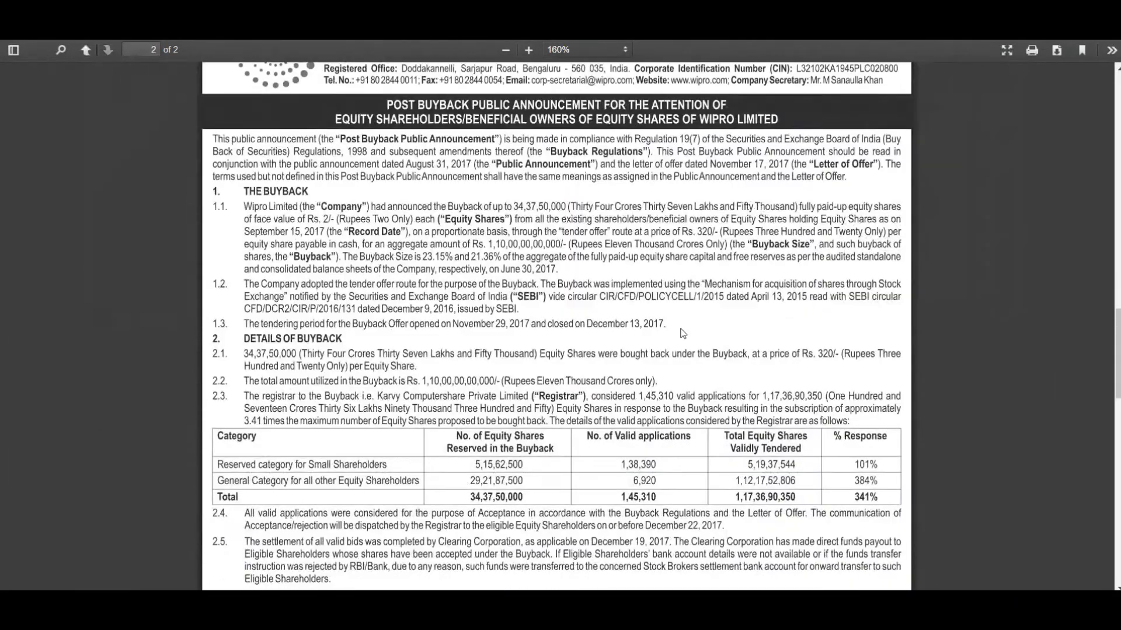
pyautogui.scroll(-4, 683, 334)
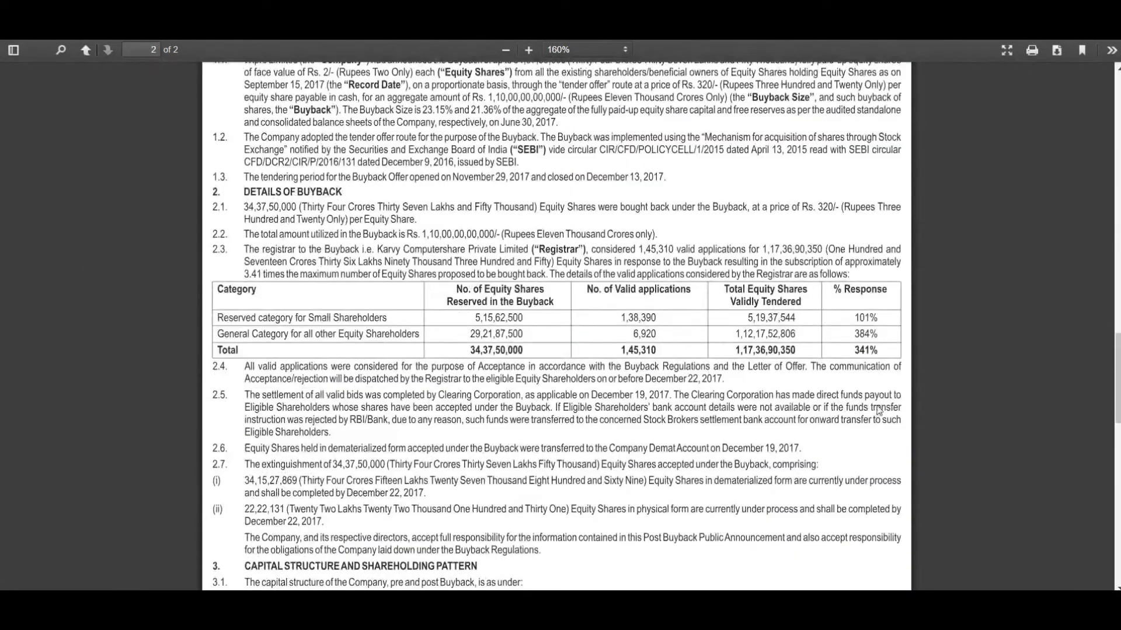
pyautogui.scroll(-2, 877, 409)
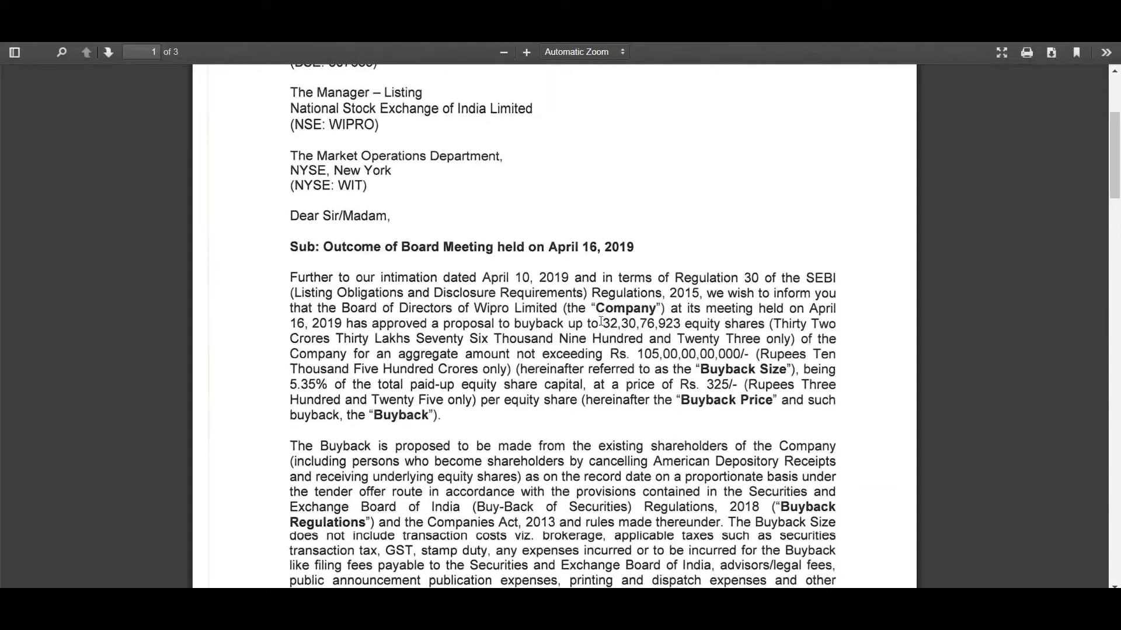
# - Highlight the buyback quantity and price in the April 16, 2019 letter, and check the corresponding inputs in Excel's WIPRO 2019 sheet
pyautogui.moveTo(614, 323); pyautogui.dragTo(679, 325)
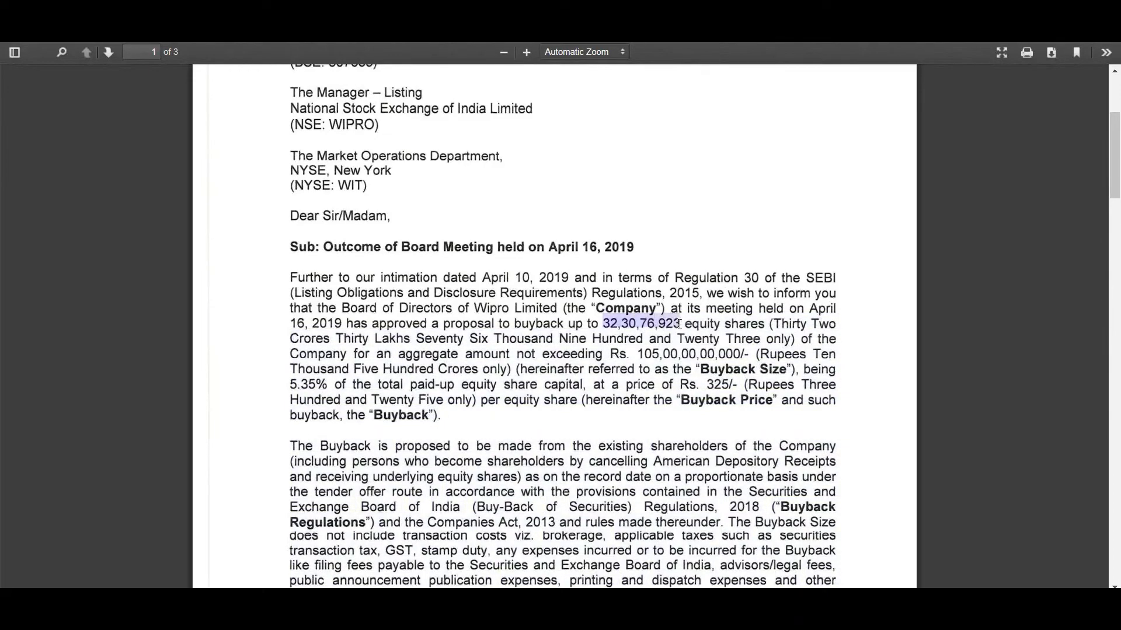
pyautogui.moveTo(707, 385); pyautogui.dragTo(728, 385)
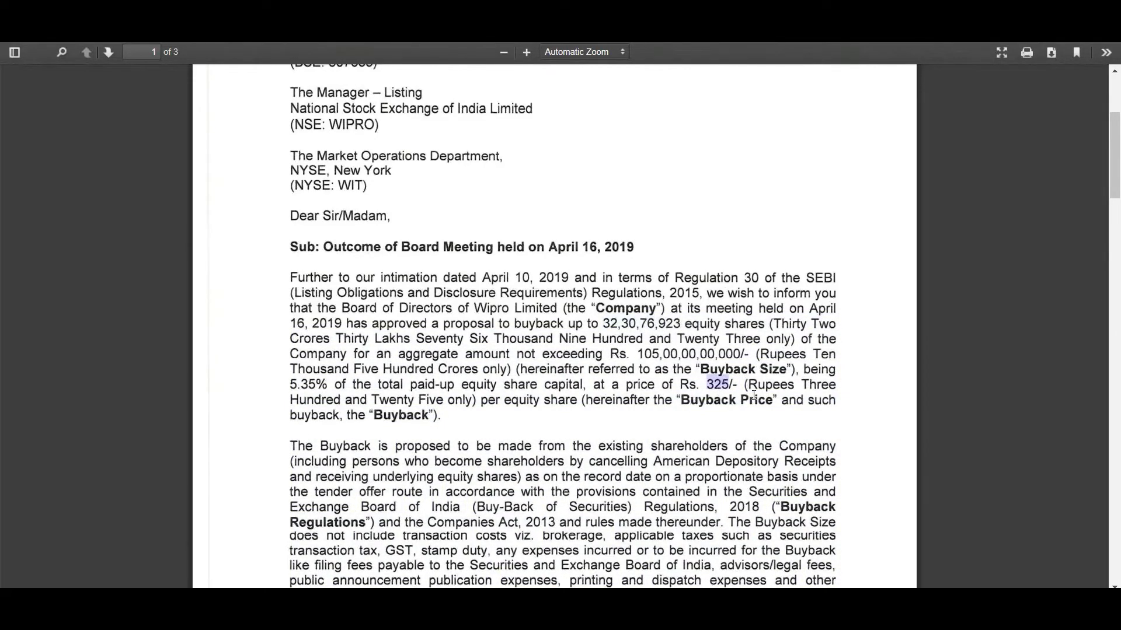
pyautogui.hotkey('alt', 'Tab')
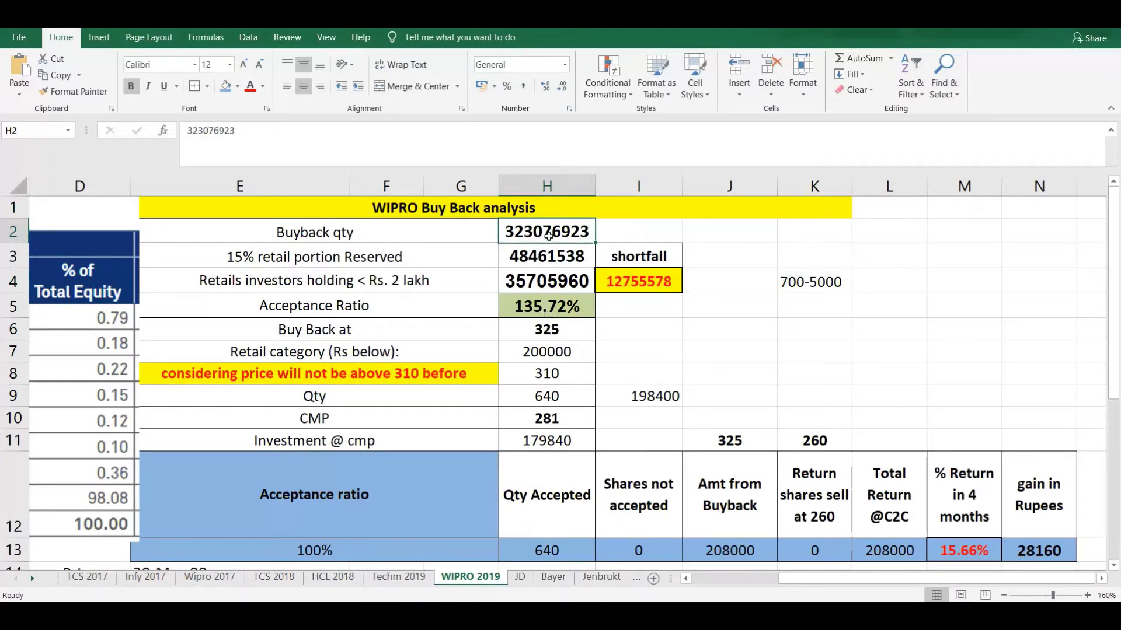
pyautogui.click(549, 330)
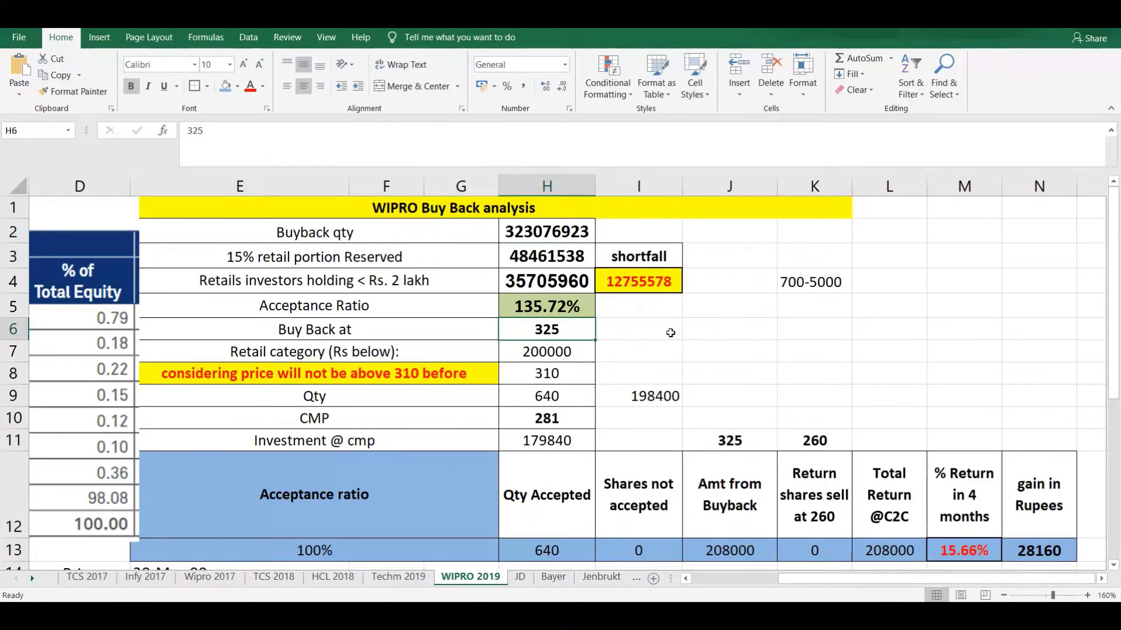
pyautogui.click(531, 354)
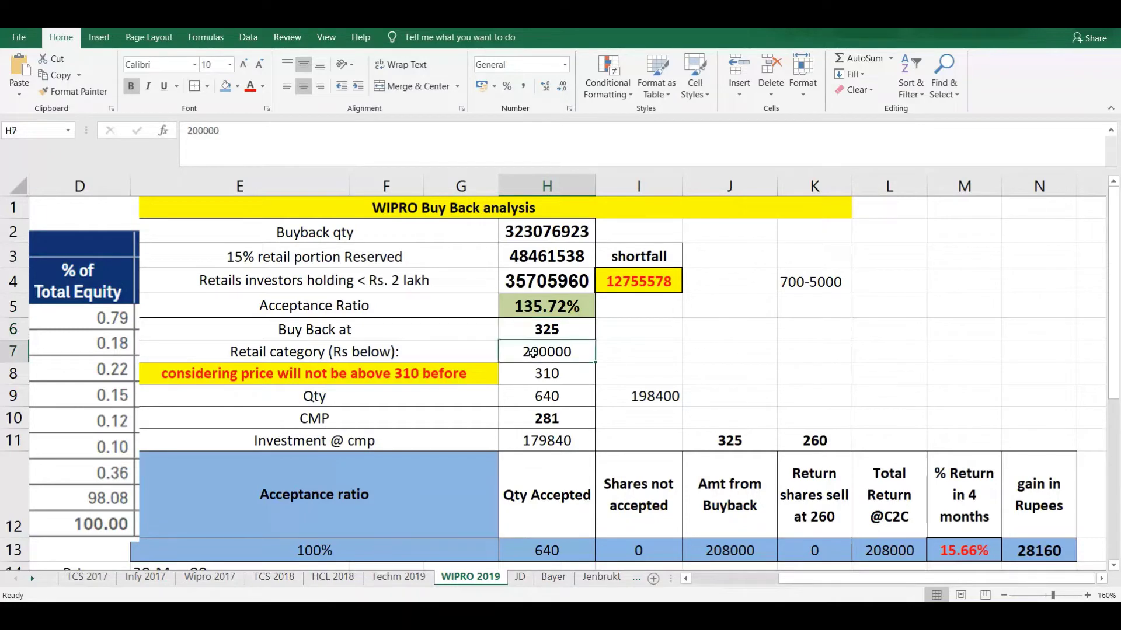
# - Examine the March 31, 2018 shareholding distribution table, focusing on the 1-5000 share category, and return to the buyback analysis
pyautogui.click(739, 580)
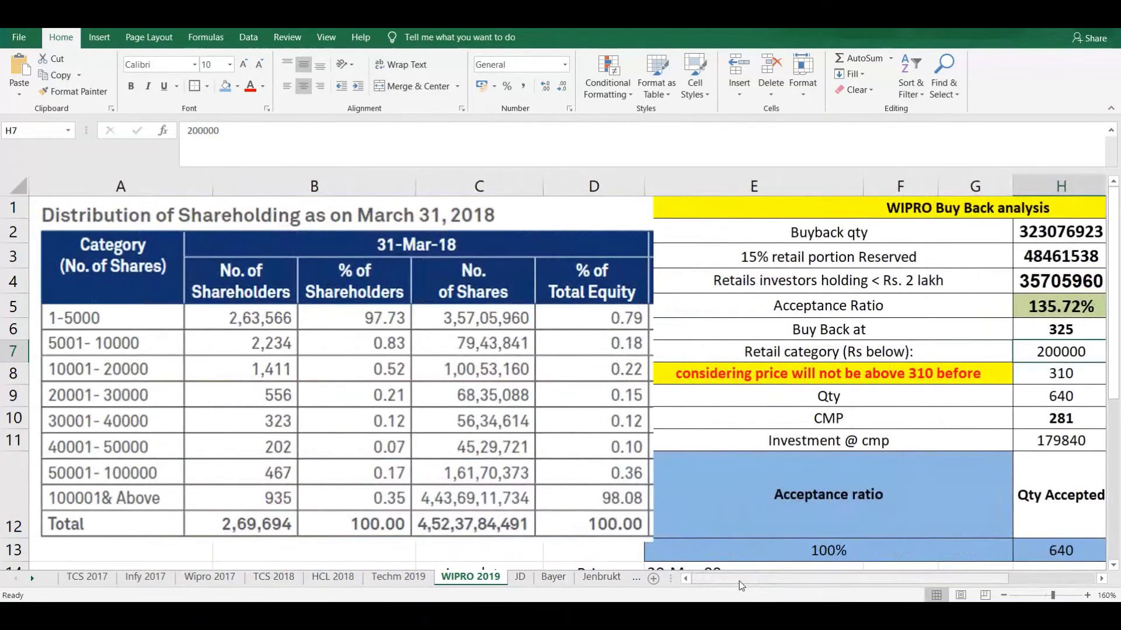
pyautogui.click(386, 407)
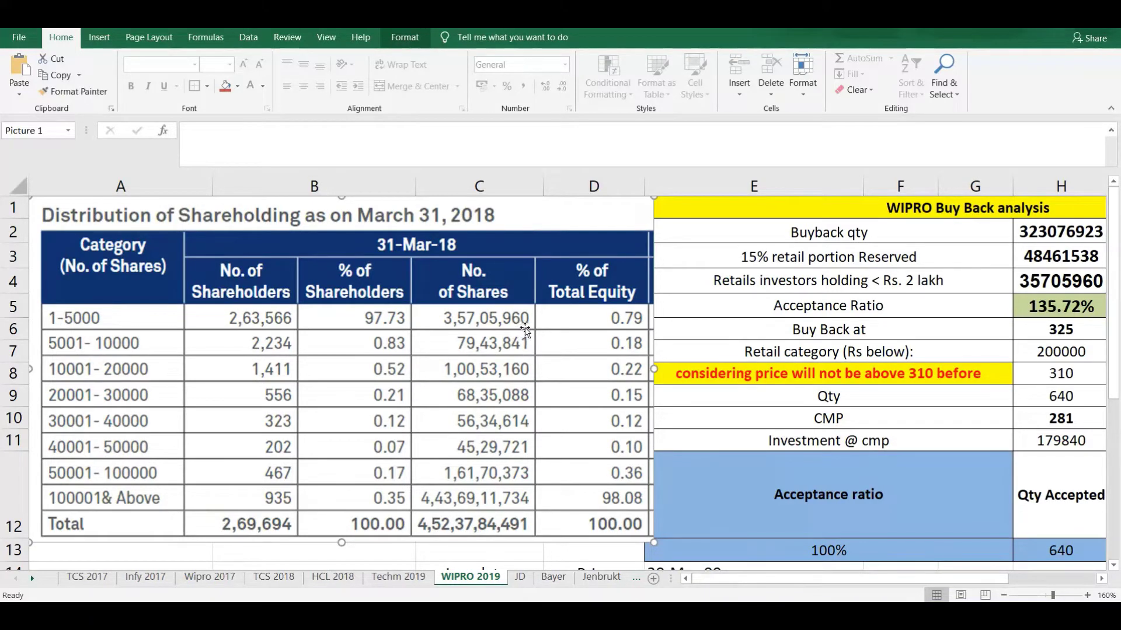
pyautogui.click(1100, 578)
pyautogui.click(1100, 579)
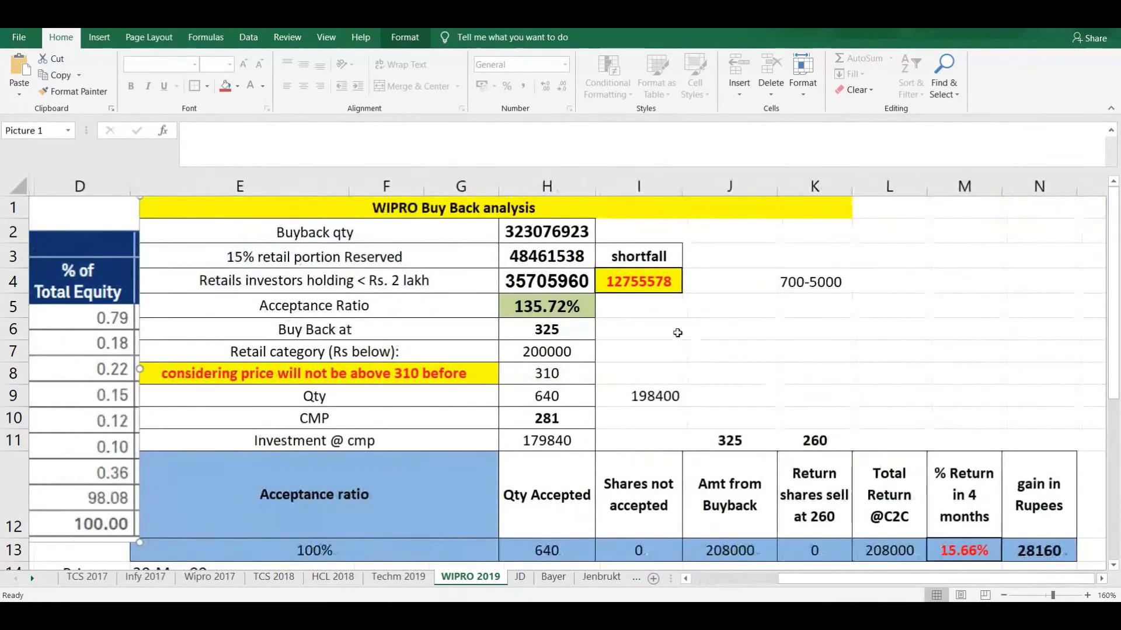
# - Fill the 15% retail portion Reserved label and its value in H3 with blue
pyautogui.click(565, 260)
pyautogui.moveTo(338, 255); pyautogui.dragTo(538, 257)
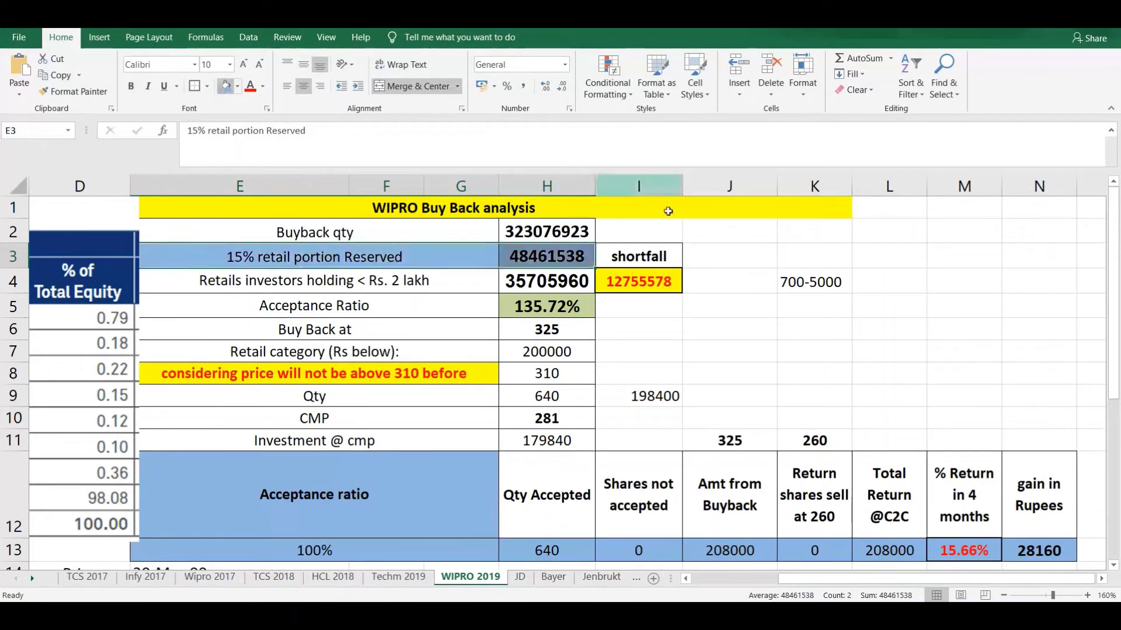
pyautogui.click(797, 261)
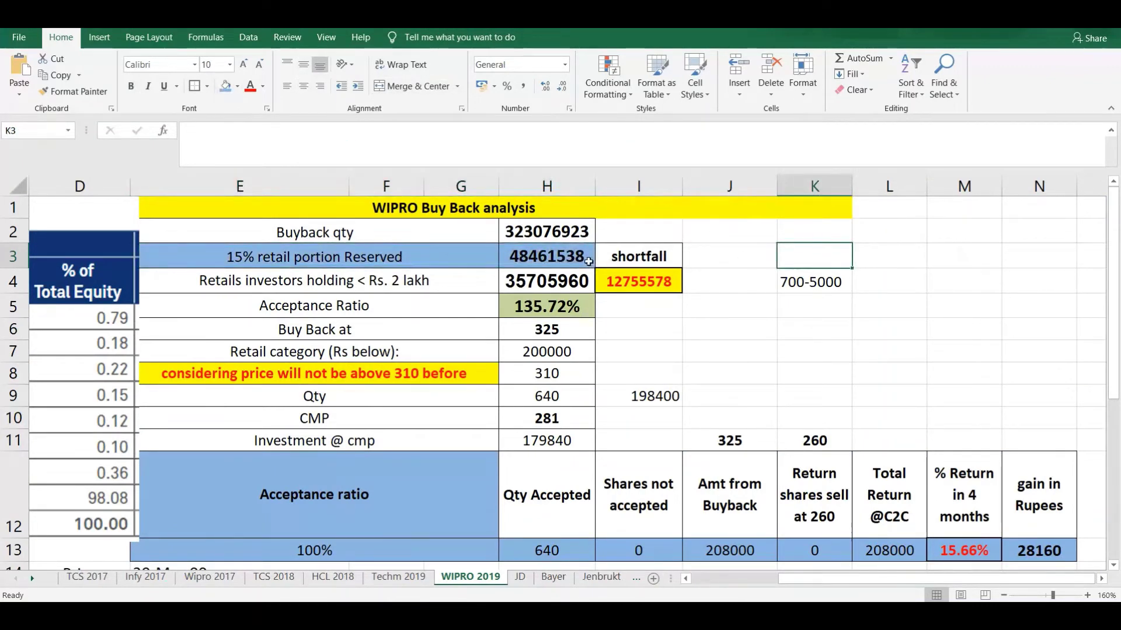
# - Colour the retail investors holding figure in H4 red and make the retail category limit in H7 bold
pyautogui.click(553, 284)
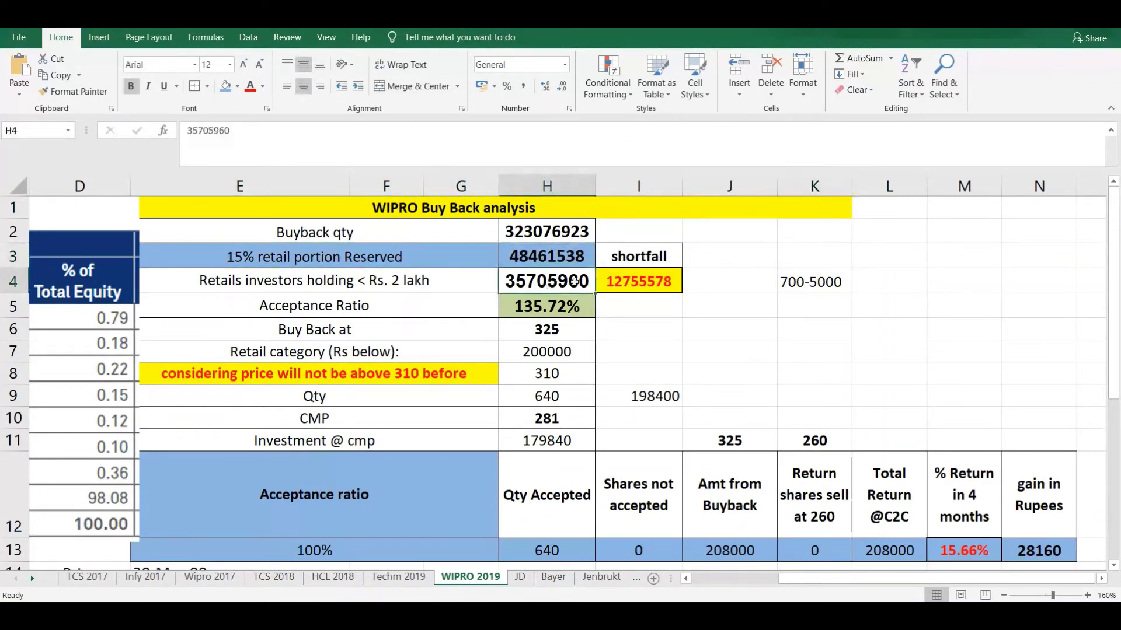
pyautogui.click(251, 86)
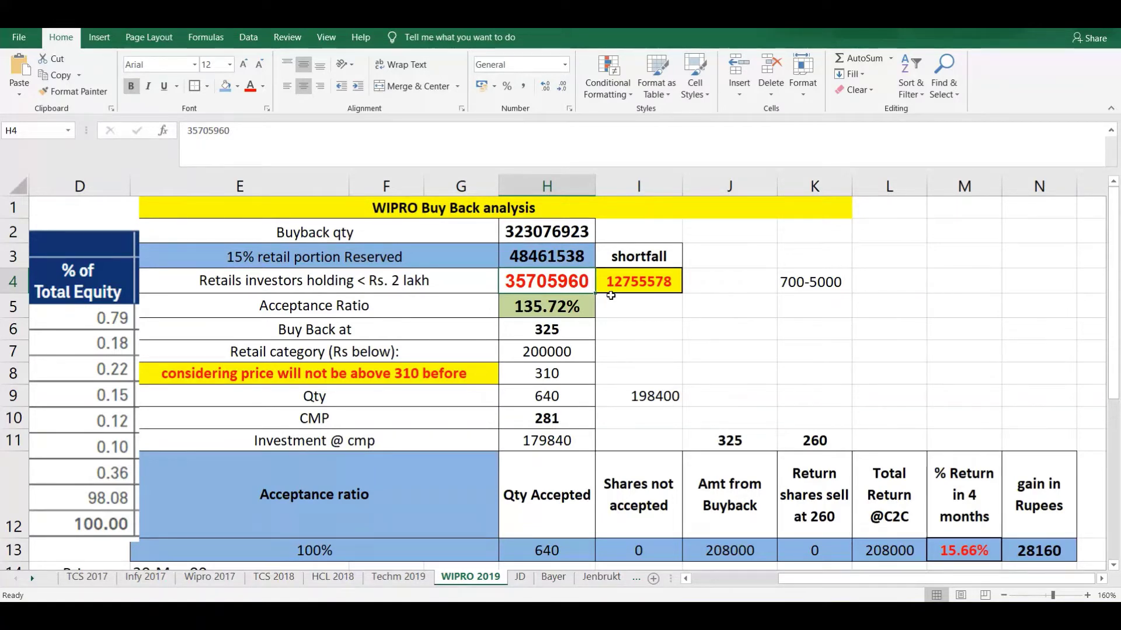
pyautogui.click(557, 354)
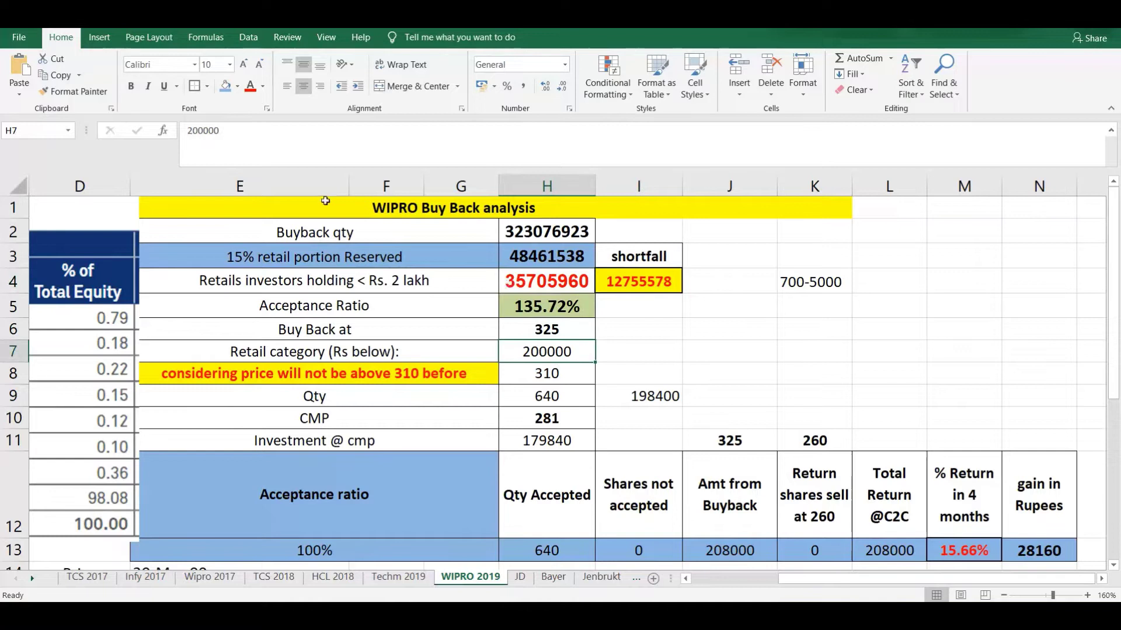
pyautogui.click(131, 86)
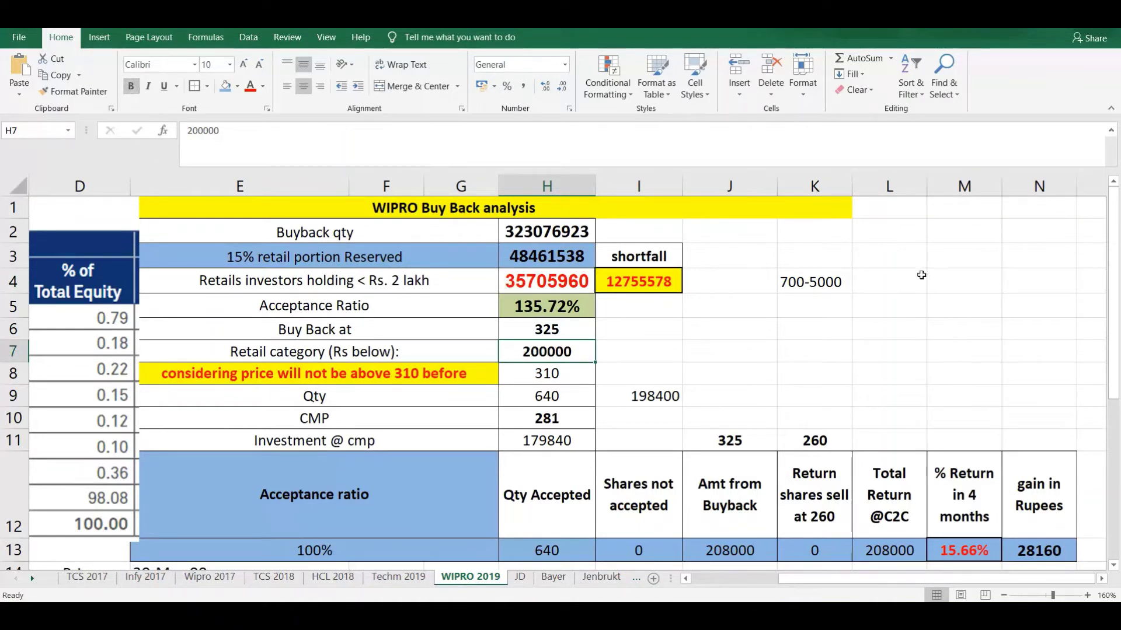
# - Select H4 together with the 700-5000 entry in K4 and format them in red, bold text
pyautogui.click(531, 280)
pyautogui.keyDown('ctrl'); pyautogui.click(817, 286); pyautogui.keyUp('ctrl')
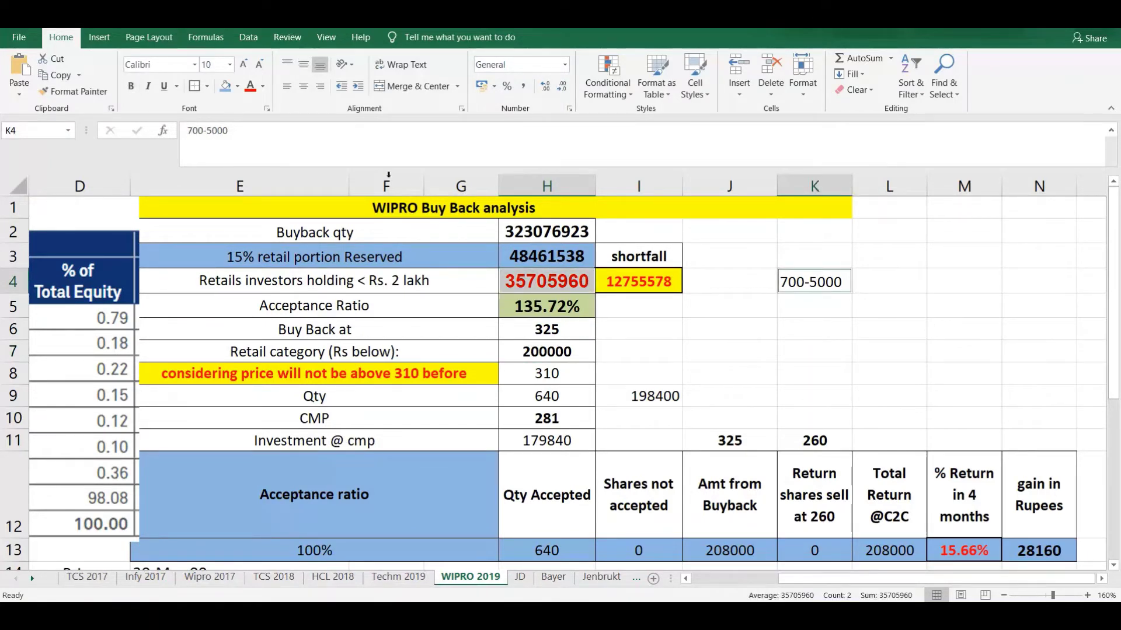
pyautogui.click(252, 92)
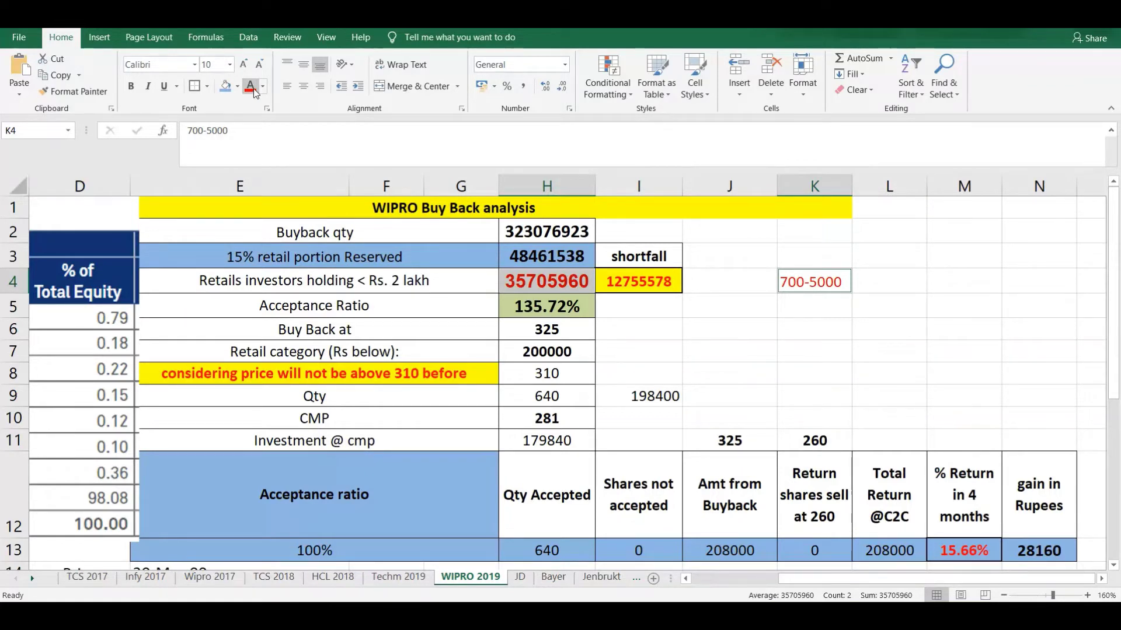
pyautogui.hotkey('ctrl', 'b')
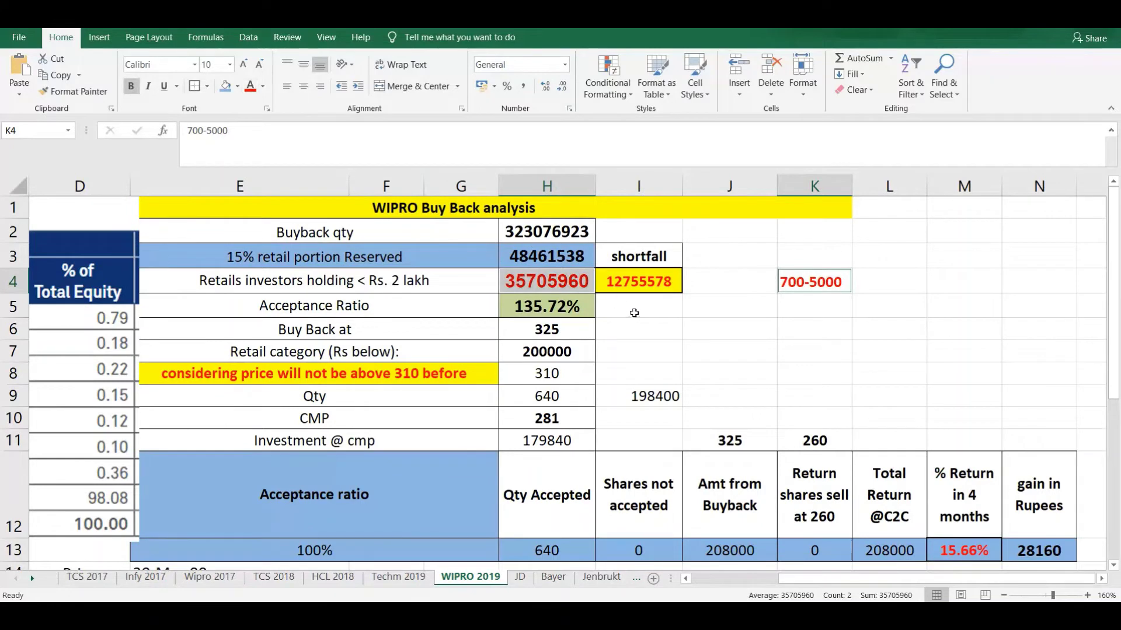
# - Change the fill of the shortfall value in I4 to blue
pyautogui.click(636, 281)
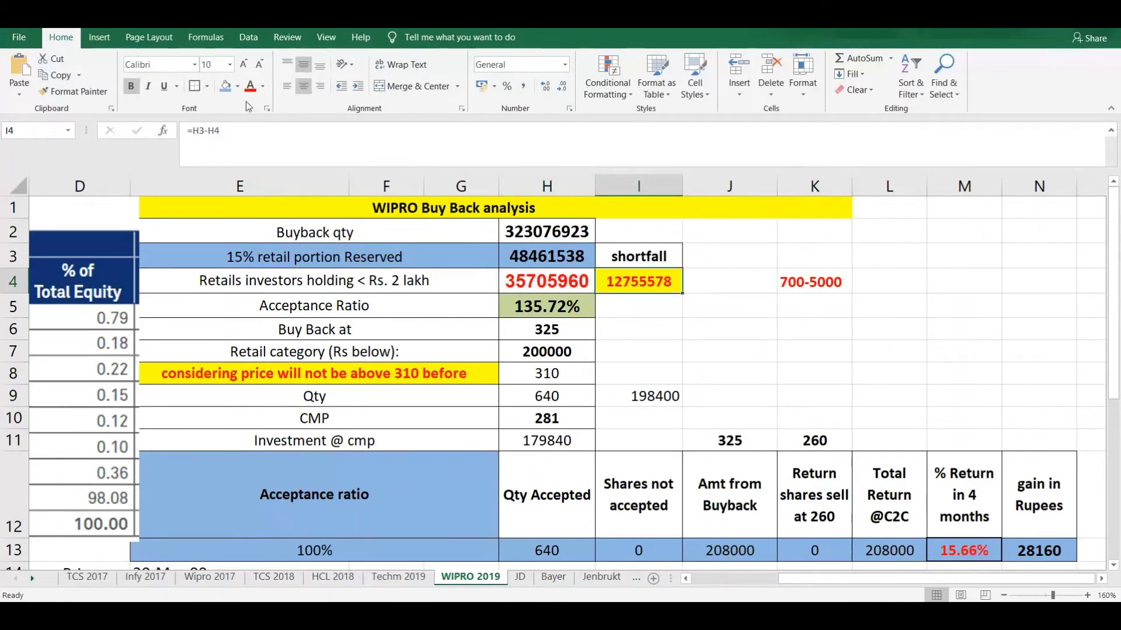
pyautogui.click(227, 88)
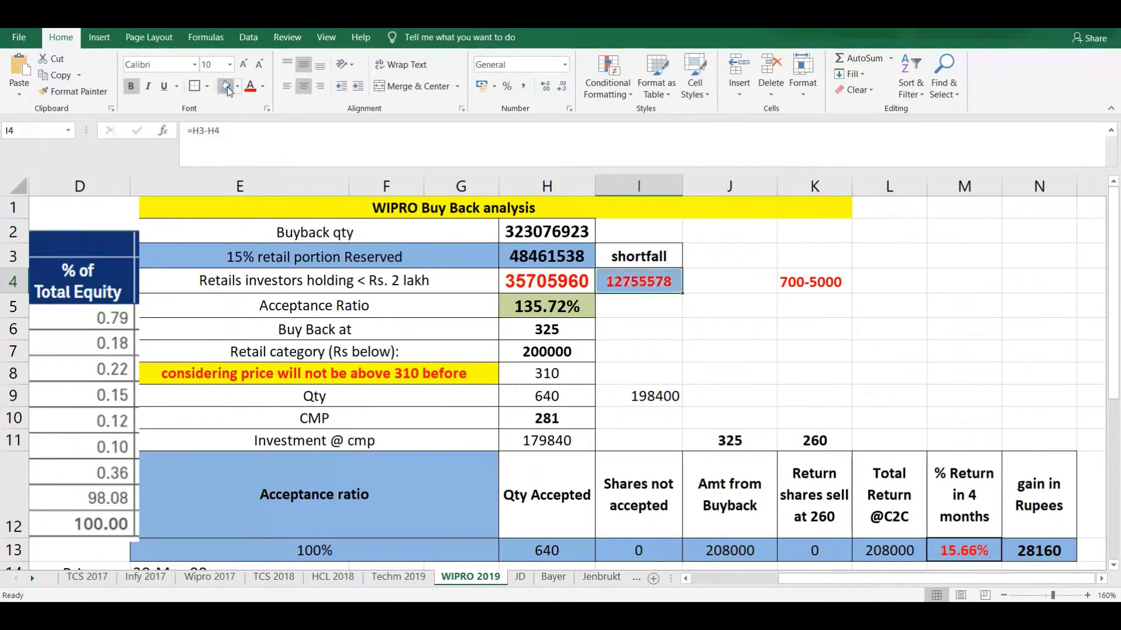
pyautogui.click(668, 321)
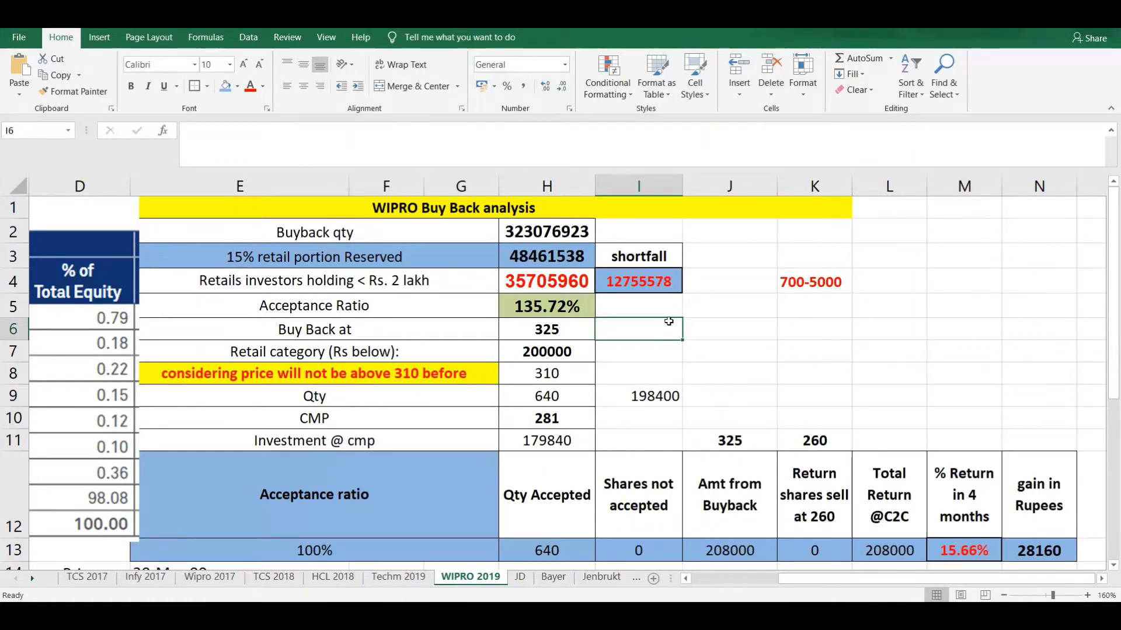
# - Review the 100% acceptance ratio row and the retail category limit in H7
pyautogui.scroll(-1, 631, 329)
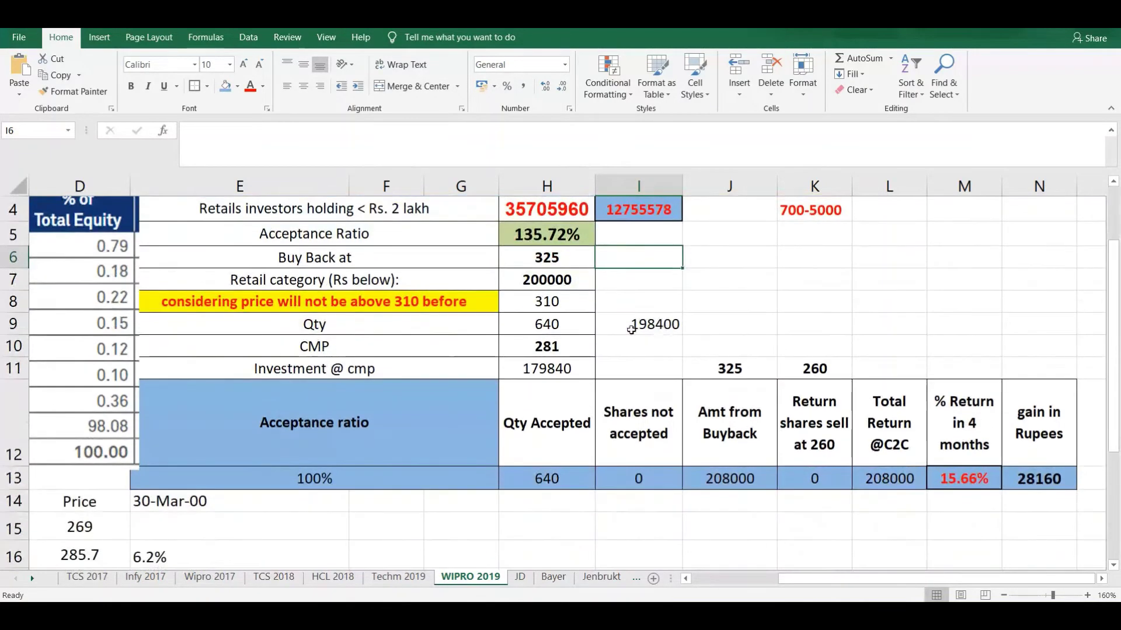
pyautogui.click(392, 480)
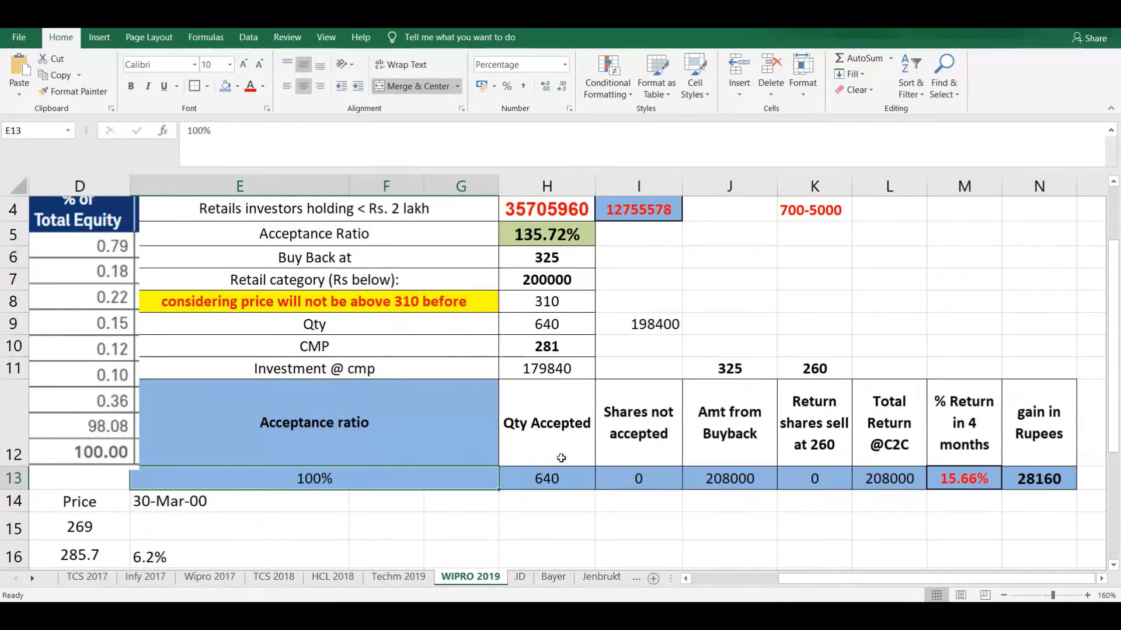
pyautogui.scroll(1, 559, 458)
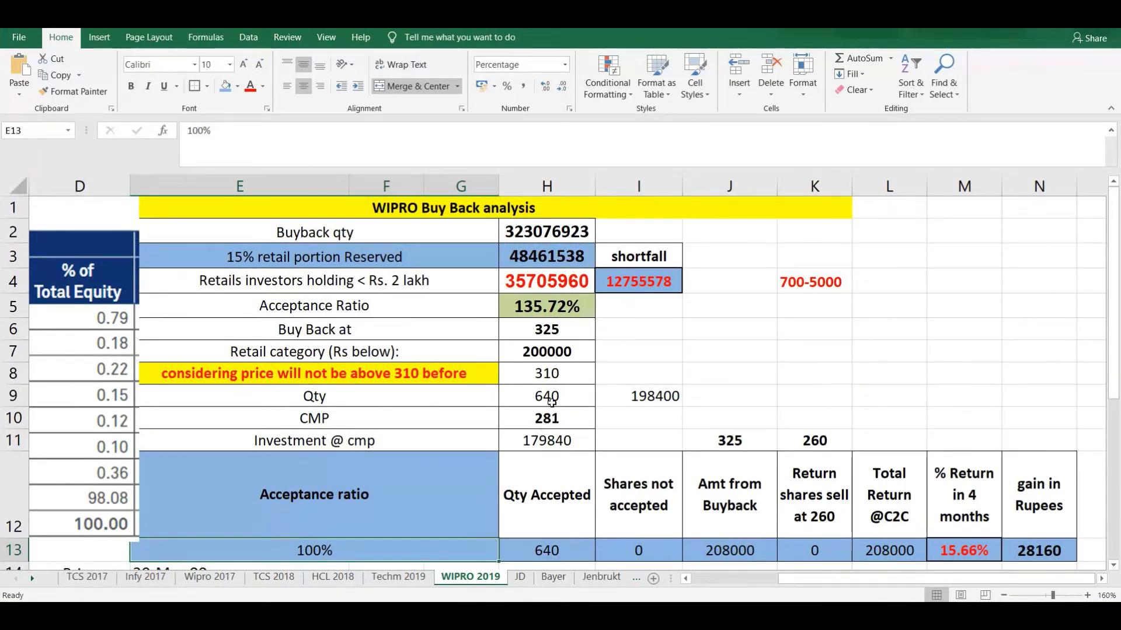
pyautogui.click(554, 339)
pyautogui.click(554, 353)
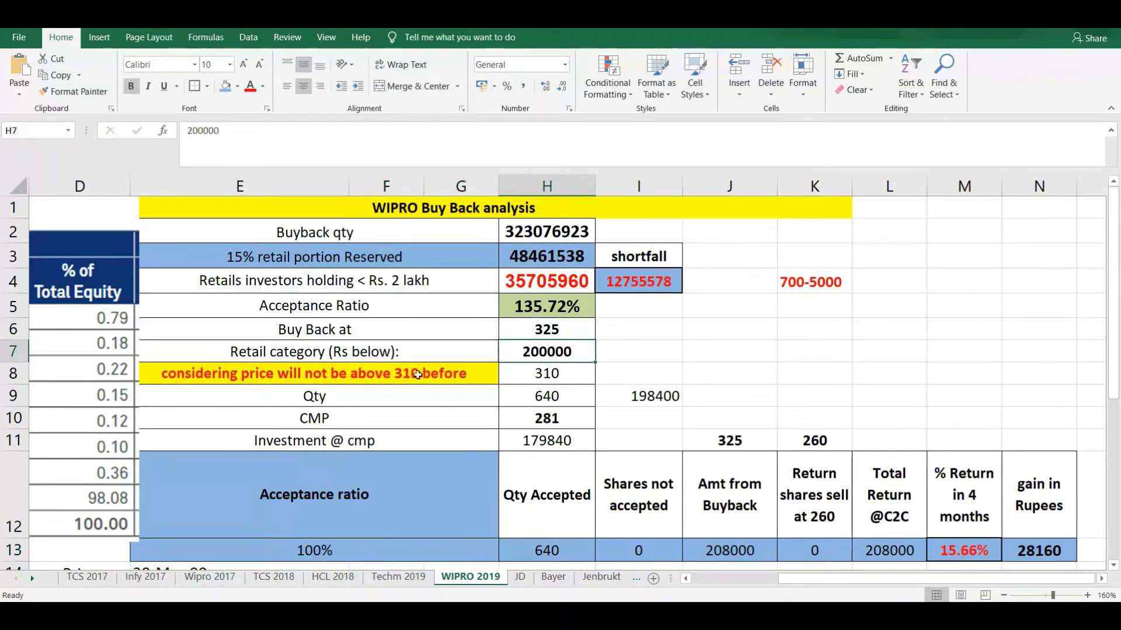
# - Make the assumed maximum price in H8 and the share quantity in H9 bold
pyautogui.moveTo(287, 374); pyautogui.dragTo(541, 376)
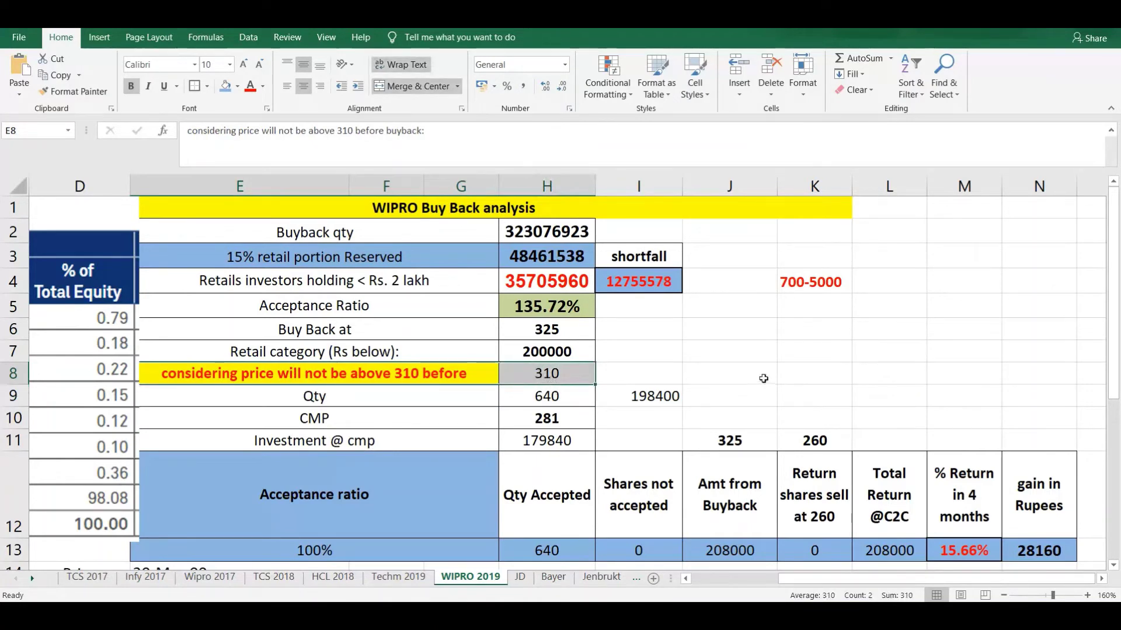
pyautogui.hotkey('ctrl', 'b')
pyautogui.hotkey('ctrl', 'b')
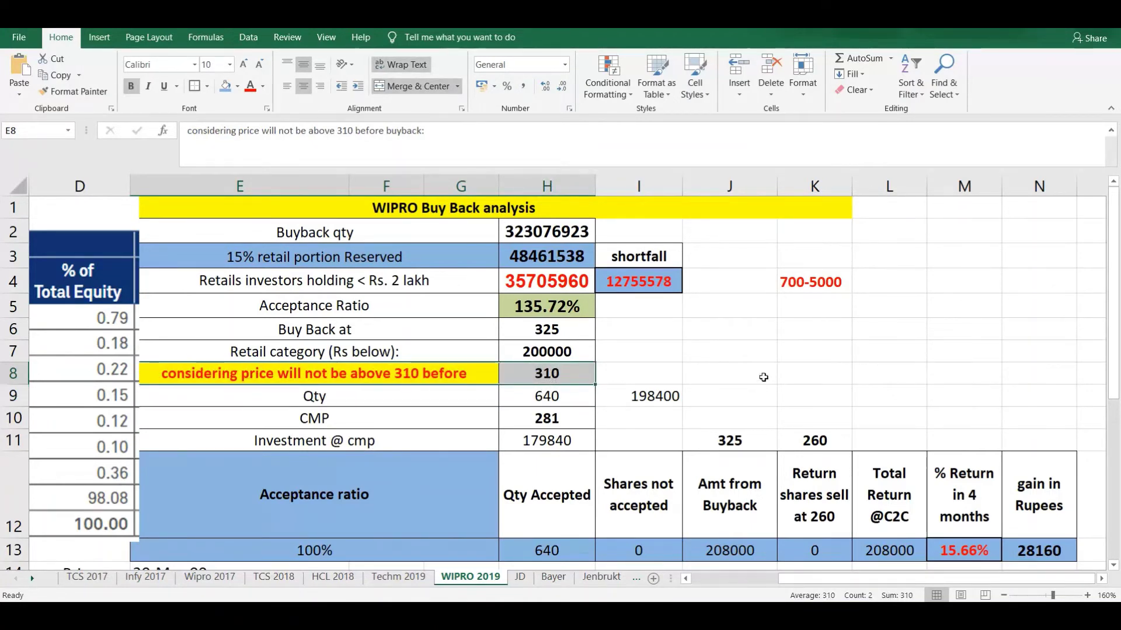
pyautogui.click(569, 400)
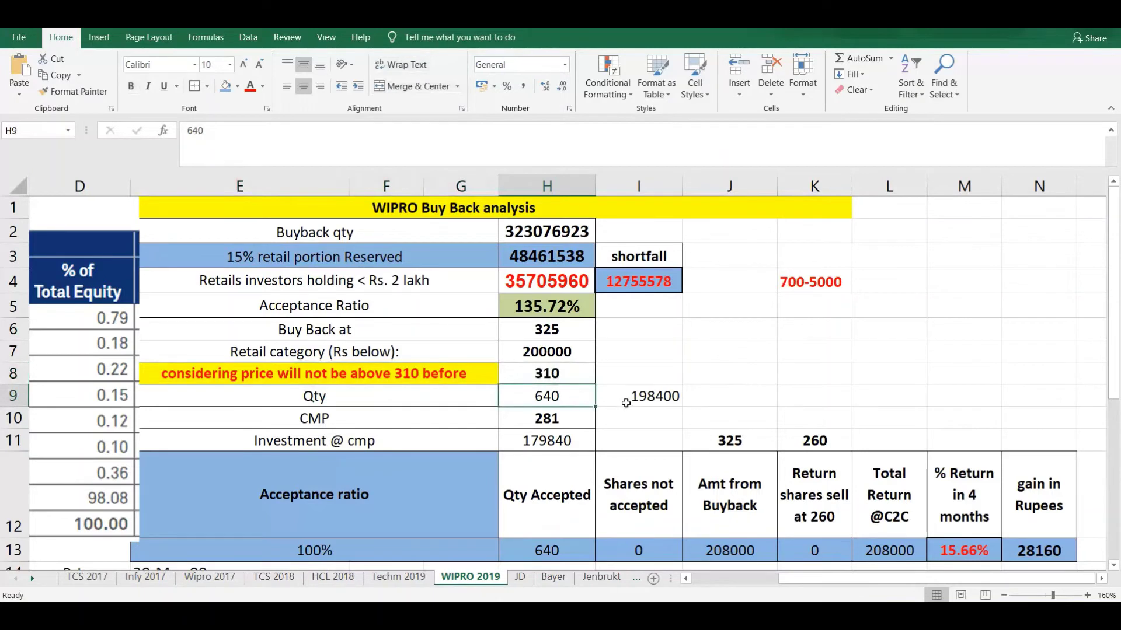
pyautogui.hotkey('ctrl', 'b')
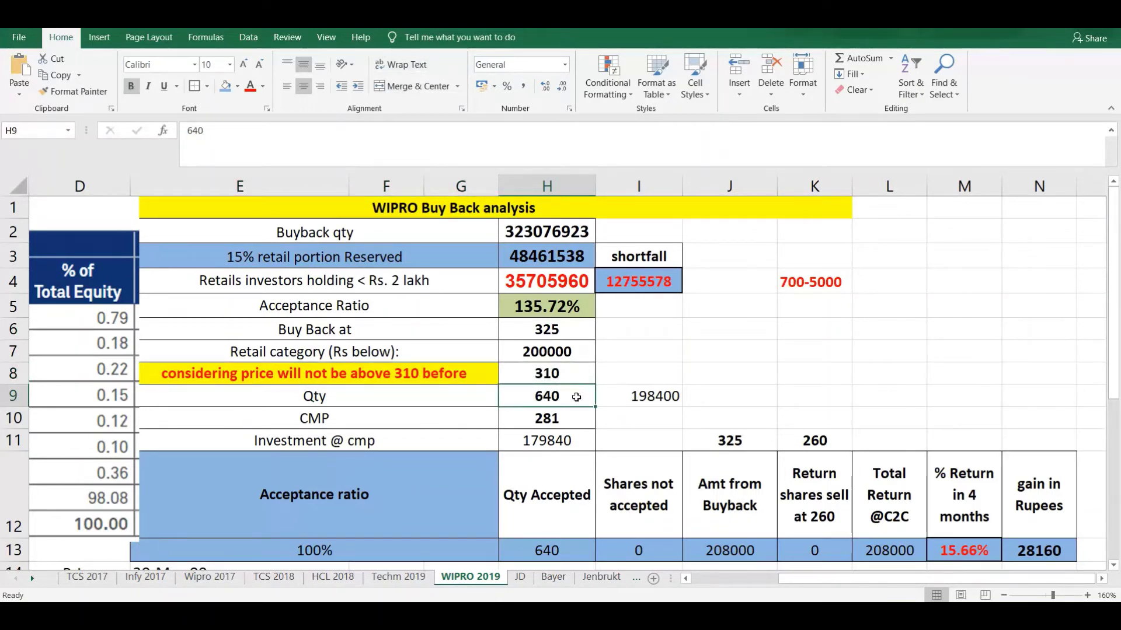
pyautogui.click(575, 354)
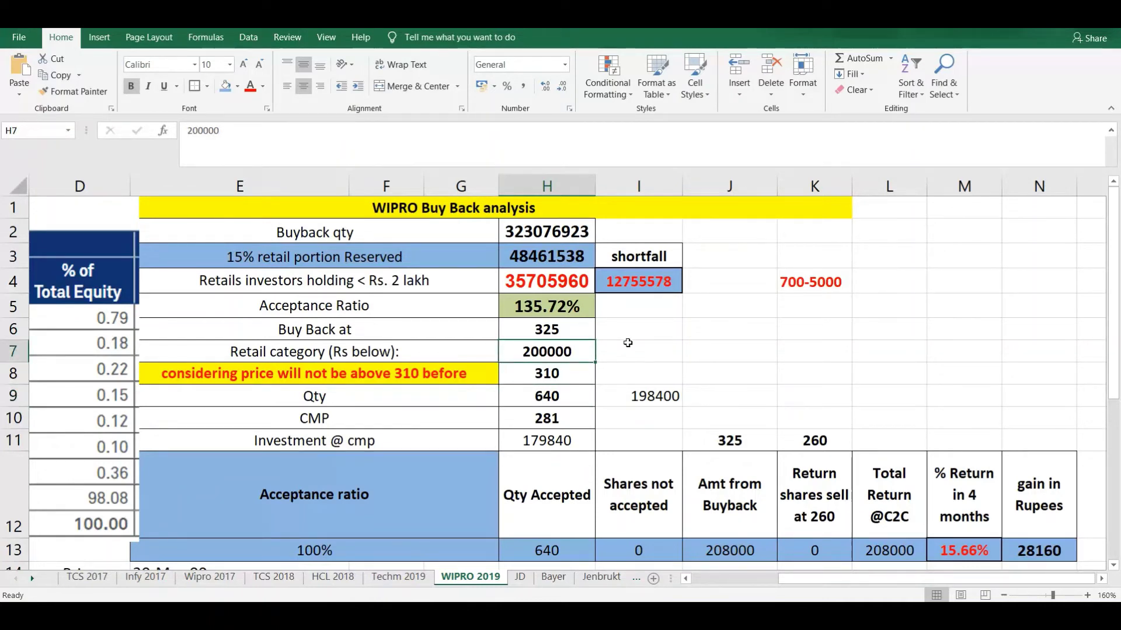
# - Make the holding value at the assumed maximum price in I9 and the investment amount in H11 bold
pyautogui.click(630, 395)
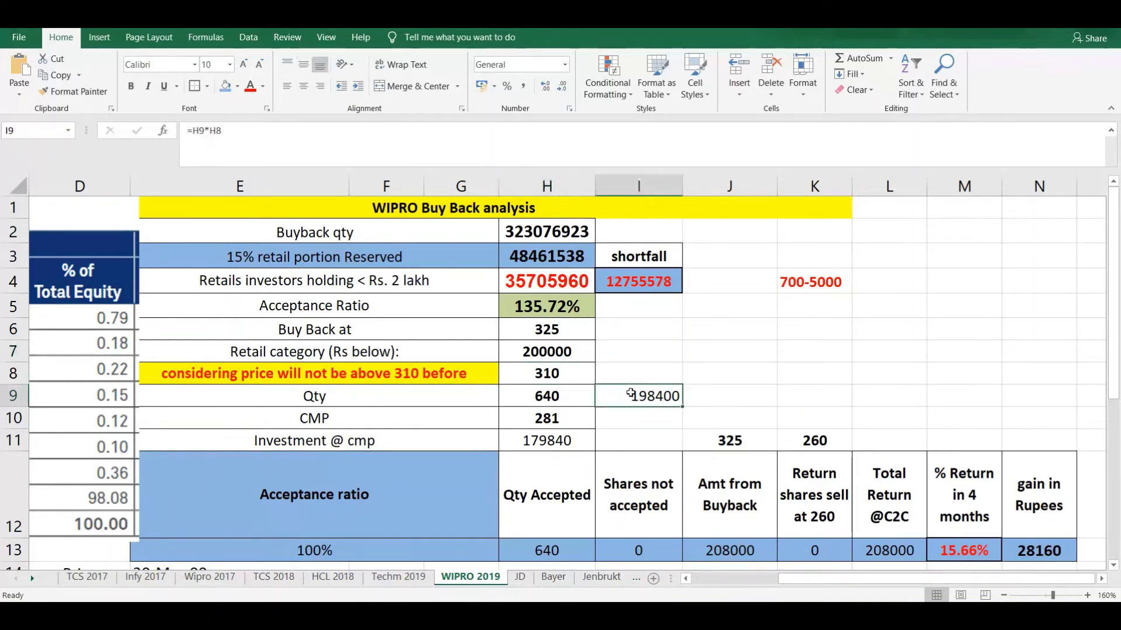
pyautogui.hotkey('ctrl', 'b')
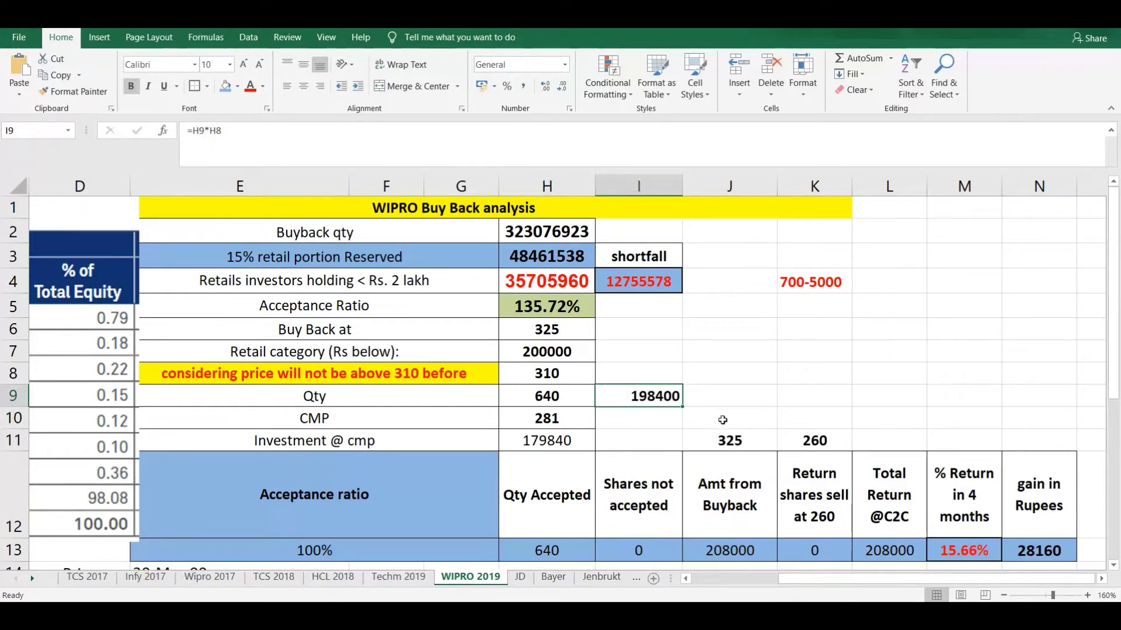
pyautogui.click(574, 425)
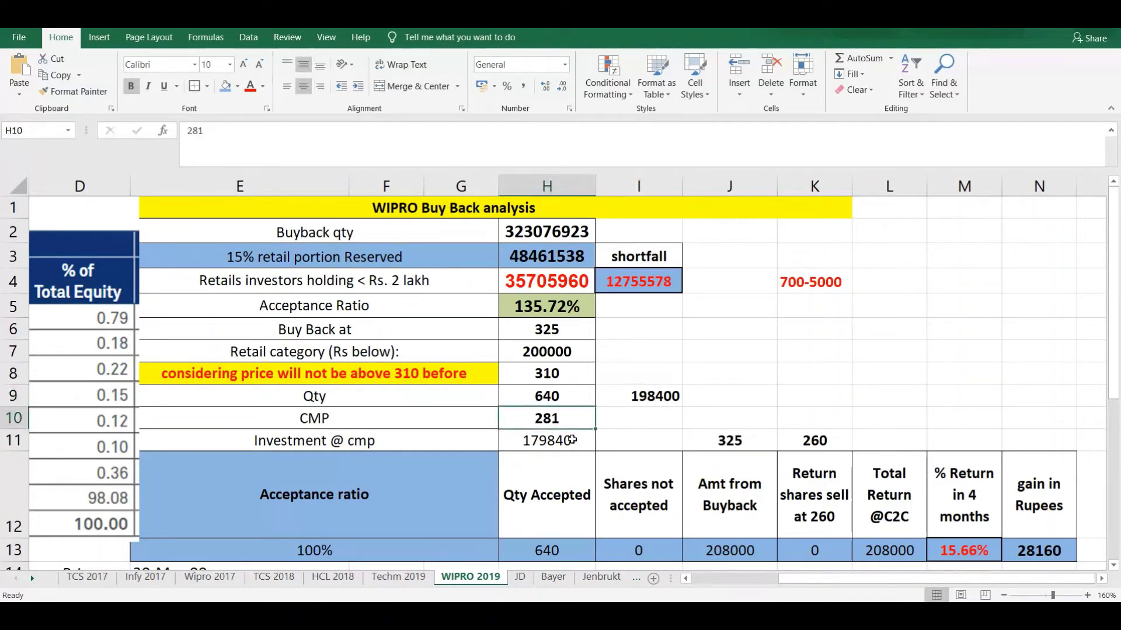
pyautogui.moveTo(563, 397); pyautogui.dragTo(572, 421)
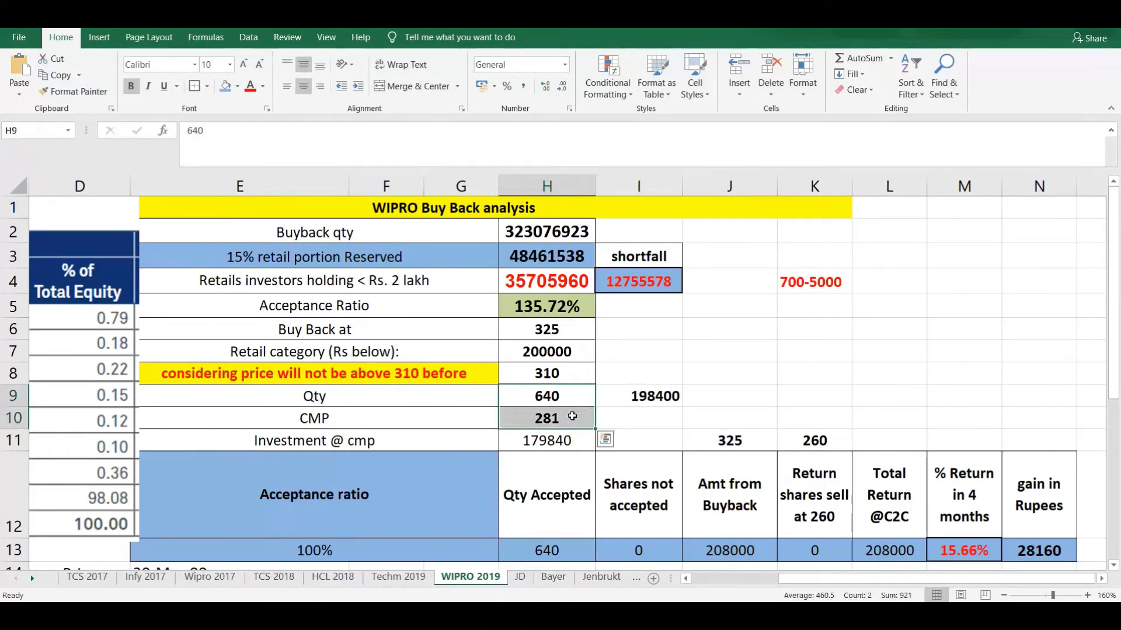
pyautogui.click(578, 443)
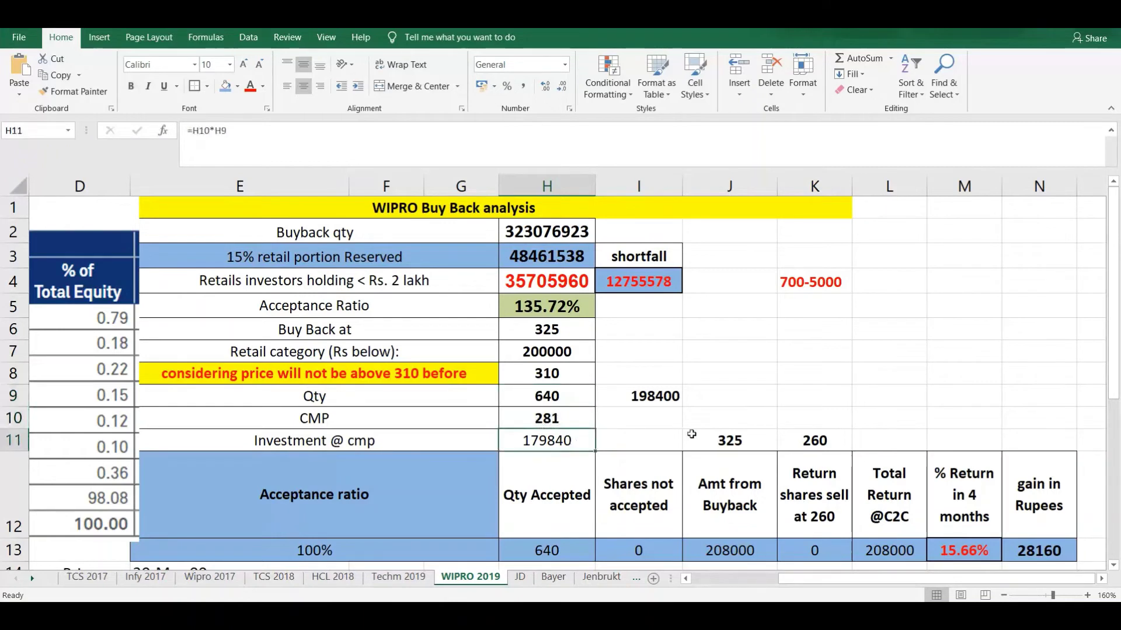
pyautogui.hotkey('ctrl', 'b')
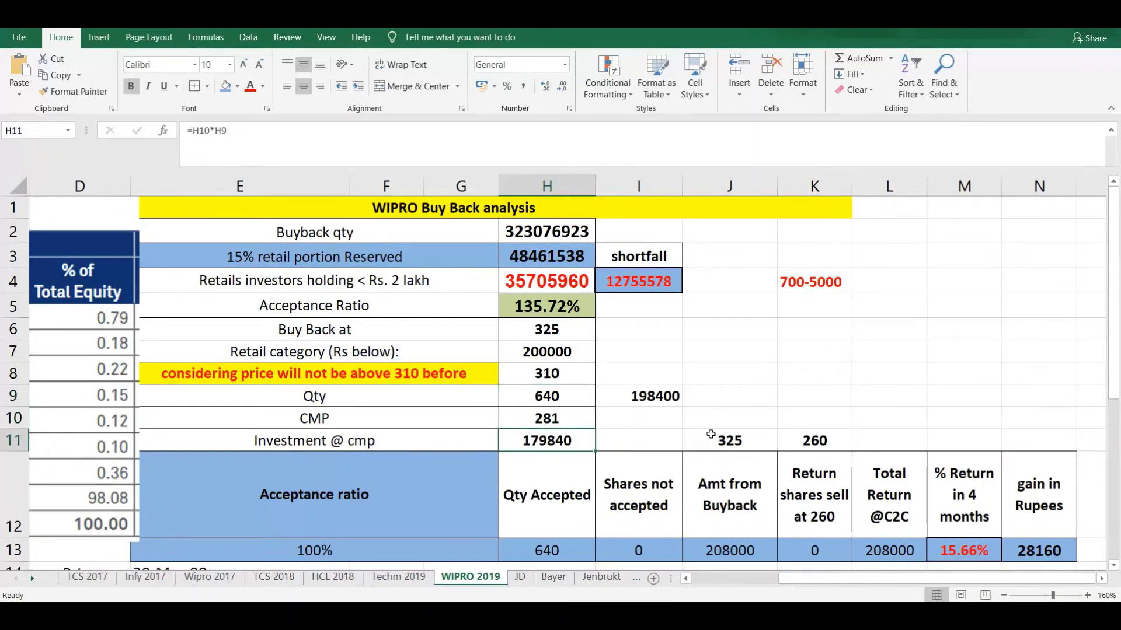
# - Make the acceptance ratio in E13 bold and check the four-month percentage return formula in M13
pyautogui.click(333, 548)
pyautogui.hotkey('ctrl', 'b')
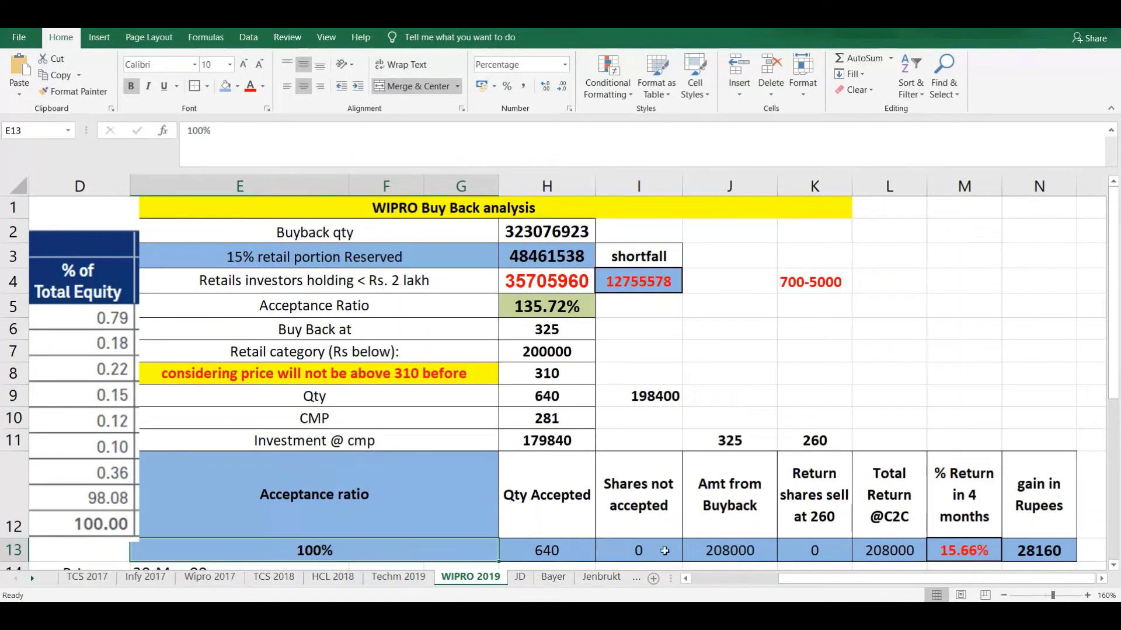
pyautogui.click(969, 553)
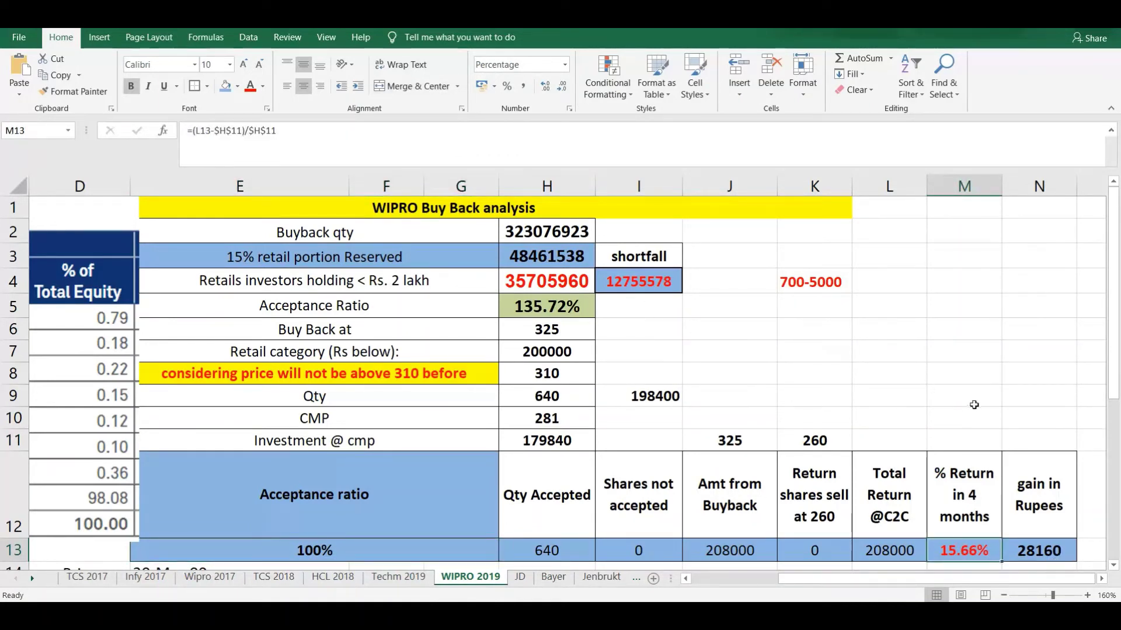
# - Change the fill of the shortfall value in I4 to yellow
pyautogui.click(648, 286)
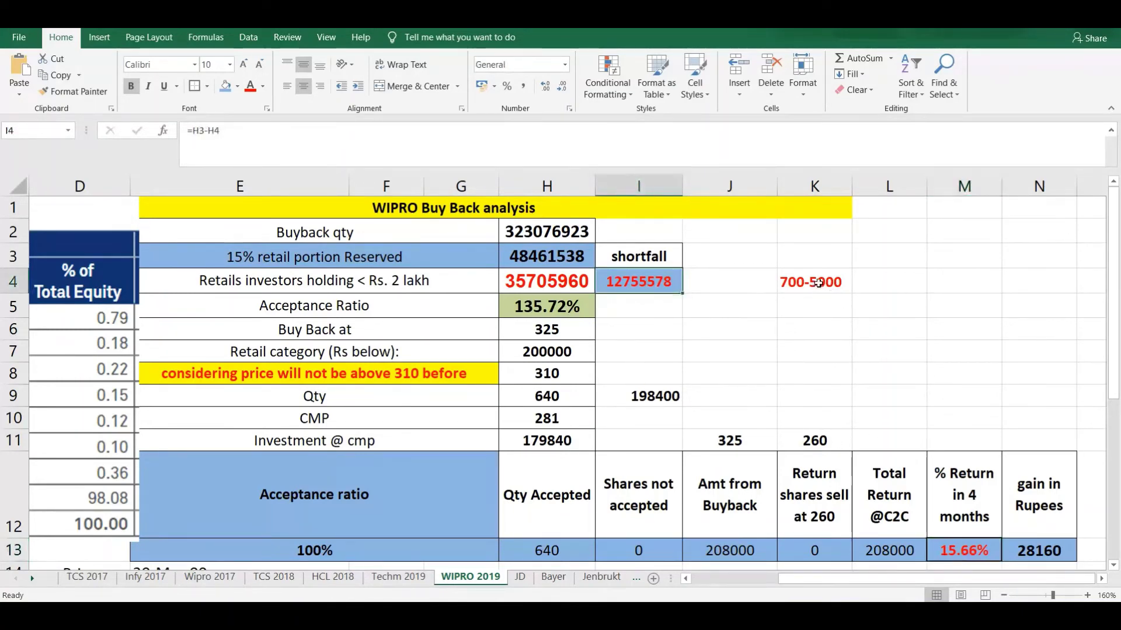
pyautogui.click(237, 87)
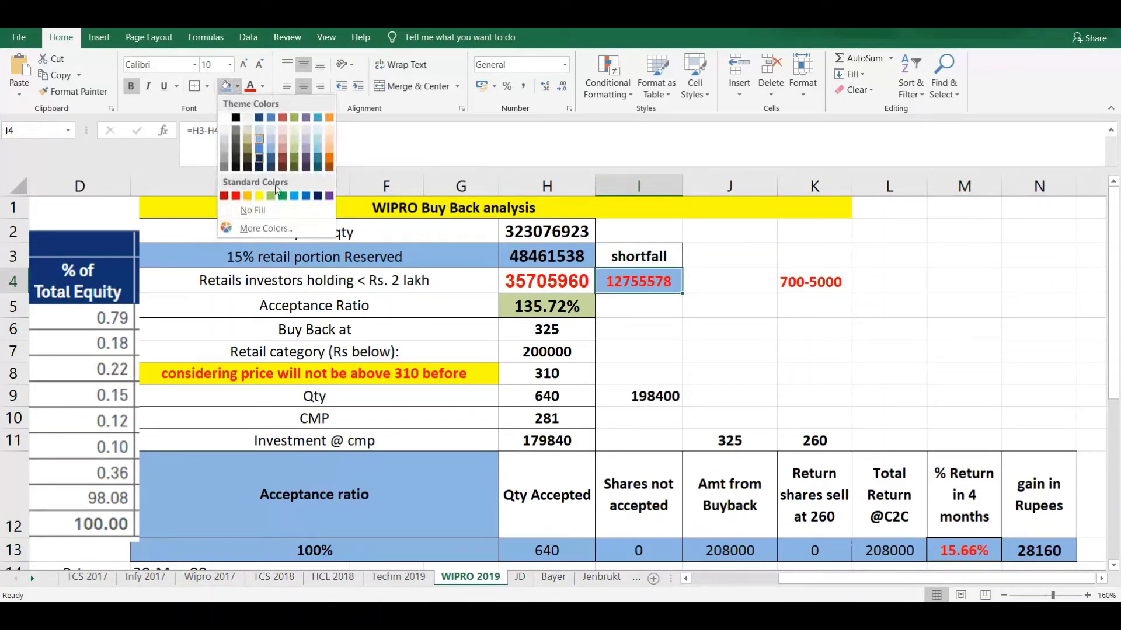
pyautogui.click(261, 195)
pyautogui.click(718, 300)
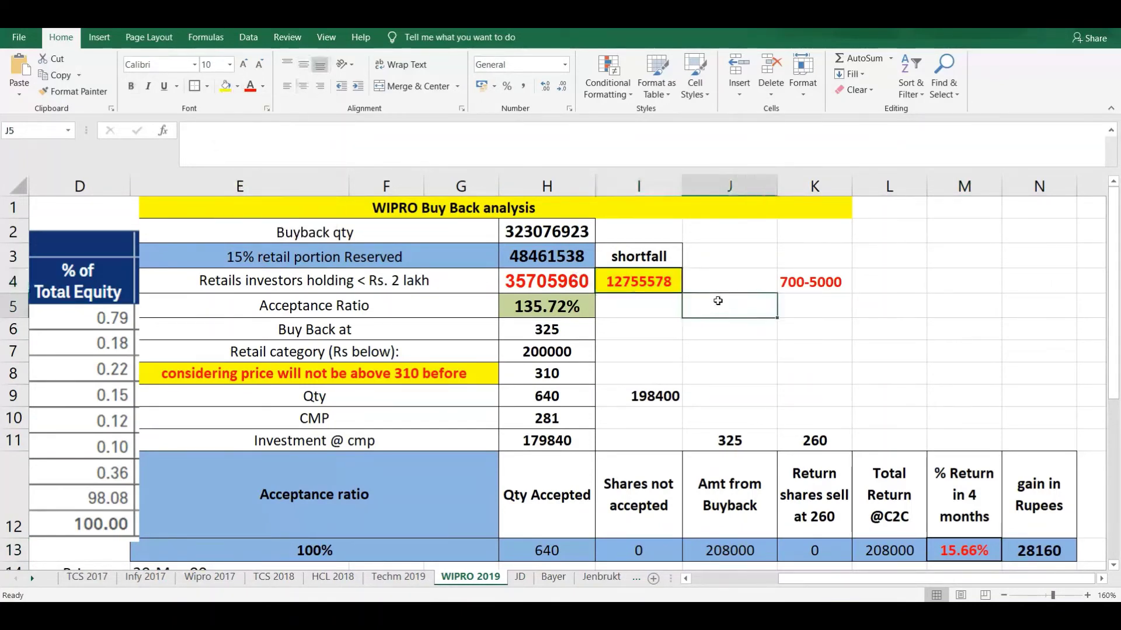
pyautogui.click(659, 293)
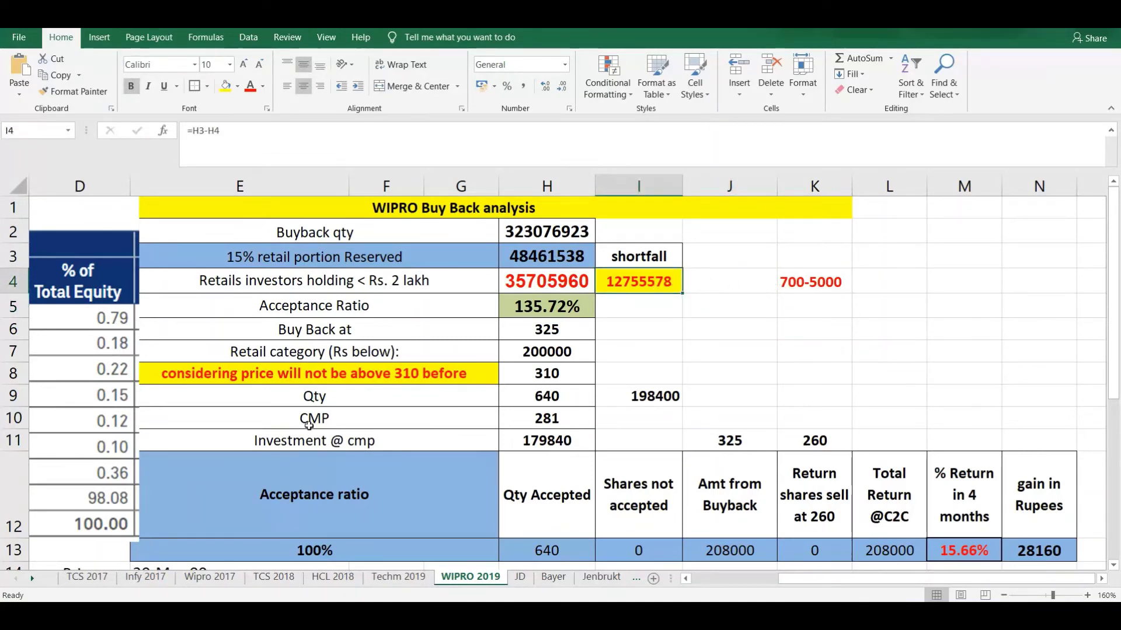
# - Set the acceptance ratio in E13 to 90% and clear the stray date from E14 below it
pyautogui.click(309, 549)
pyautogui.write('90')
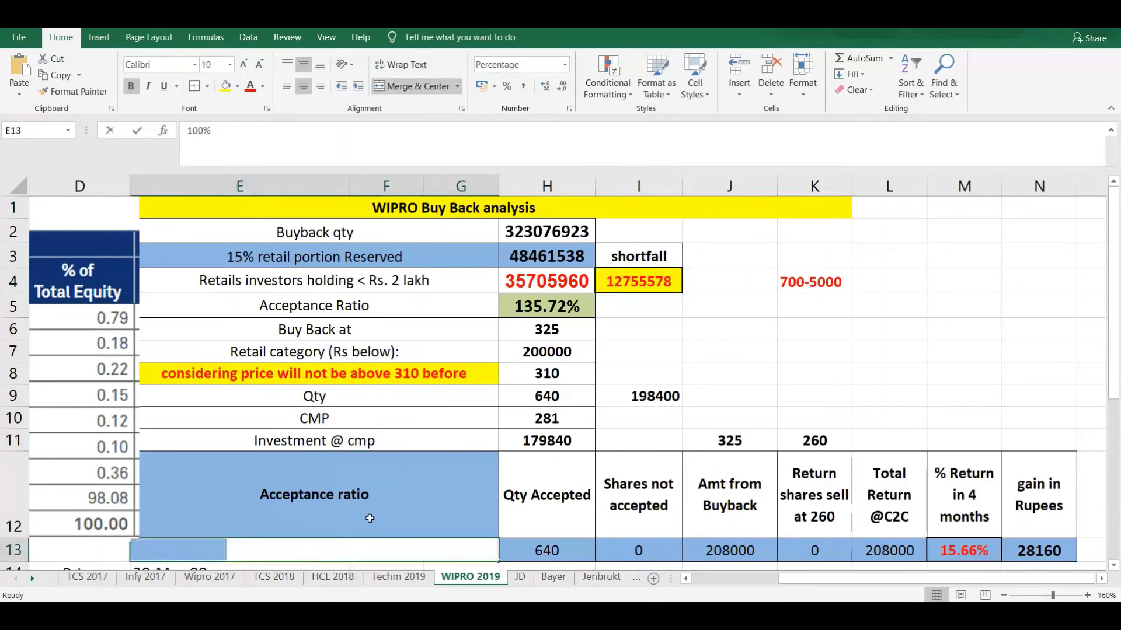
pyautogui.press('Return')
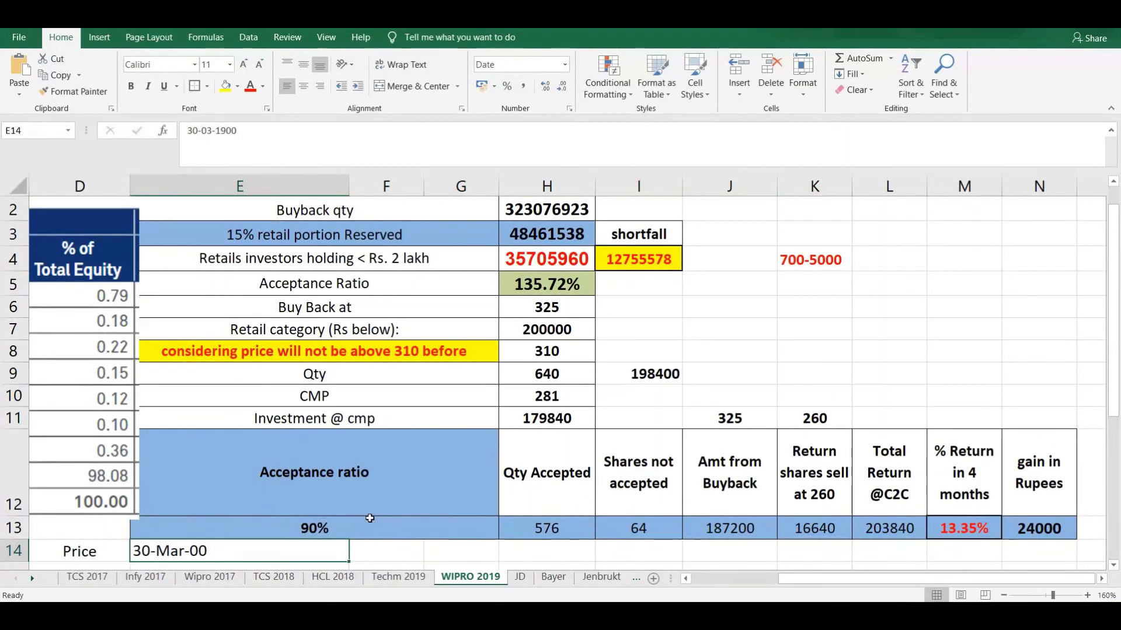
pyautogui.press('Delete')
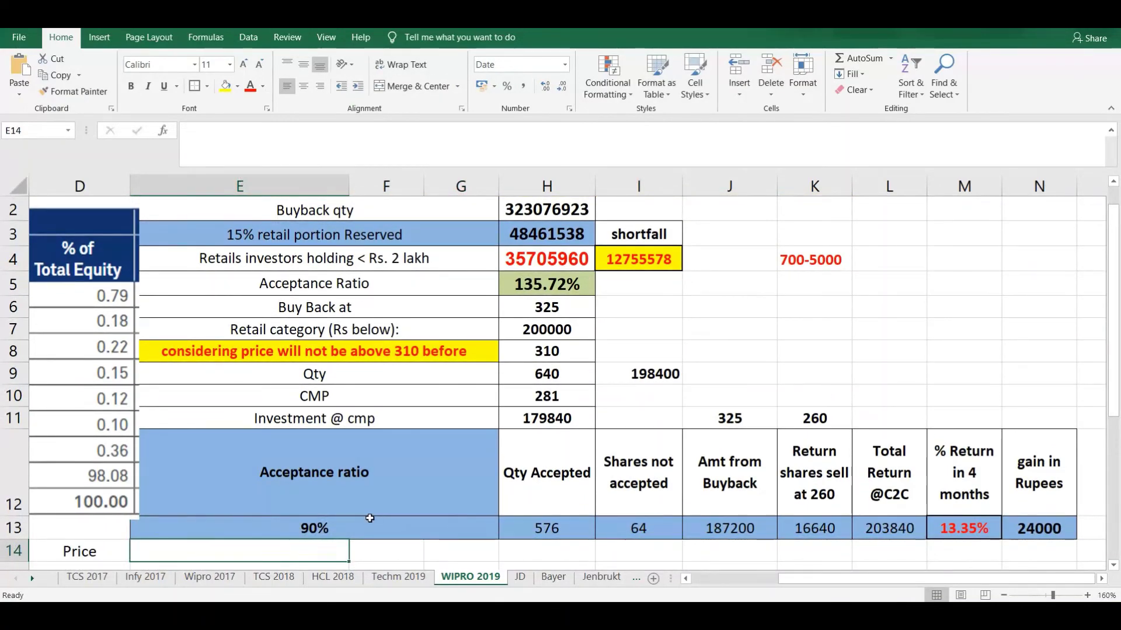
# - Fill the four-month percentage return in M13 with yellow
pyautogui.click(369, 520)
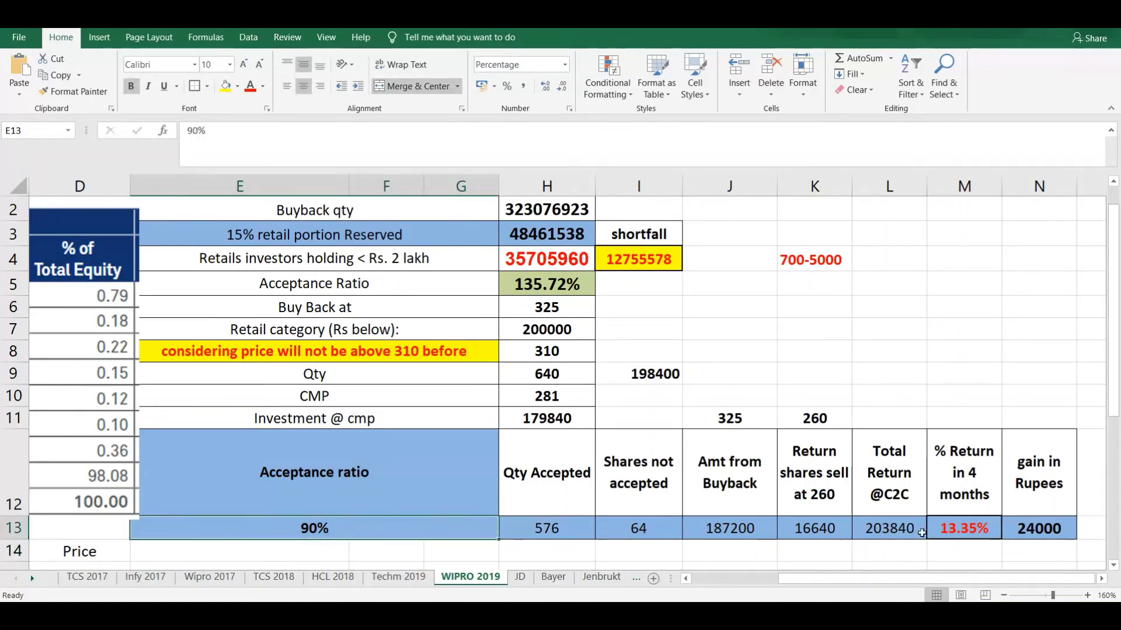
pyautogui.click(948, 531)
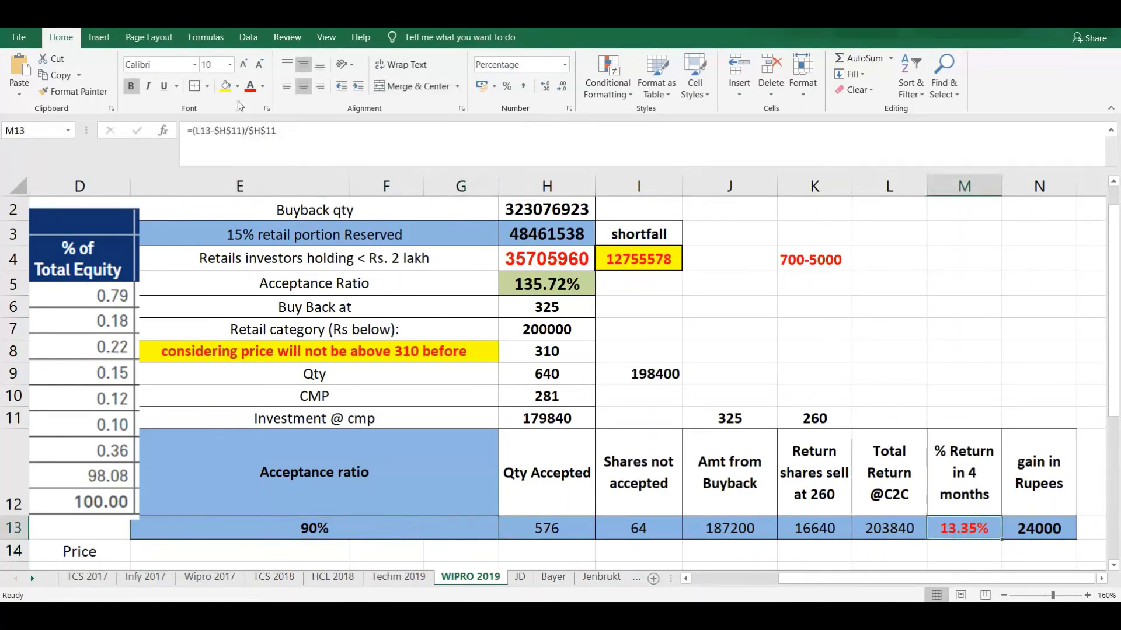
pyautogui.click(225, 86)
pyautogui.click(999, 559)
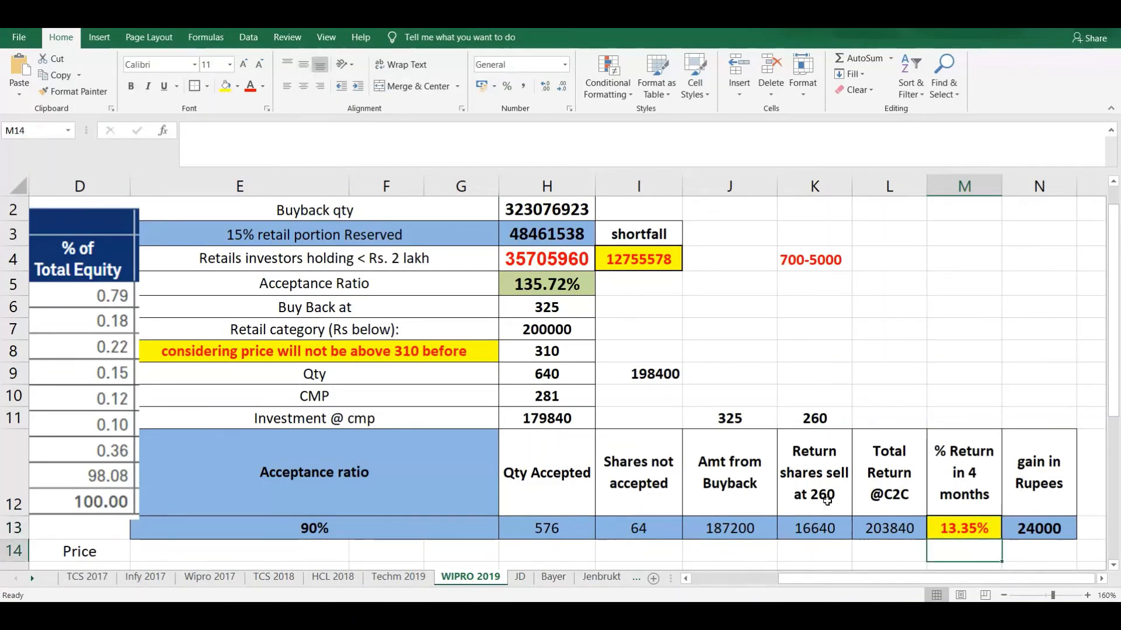
# - Make the return from shares sold at 260 in K13 bold
pyautogui.moveTo(825, 411); pyautogui.dragTo(827, 526)
pyautogui.click(828, 531)
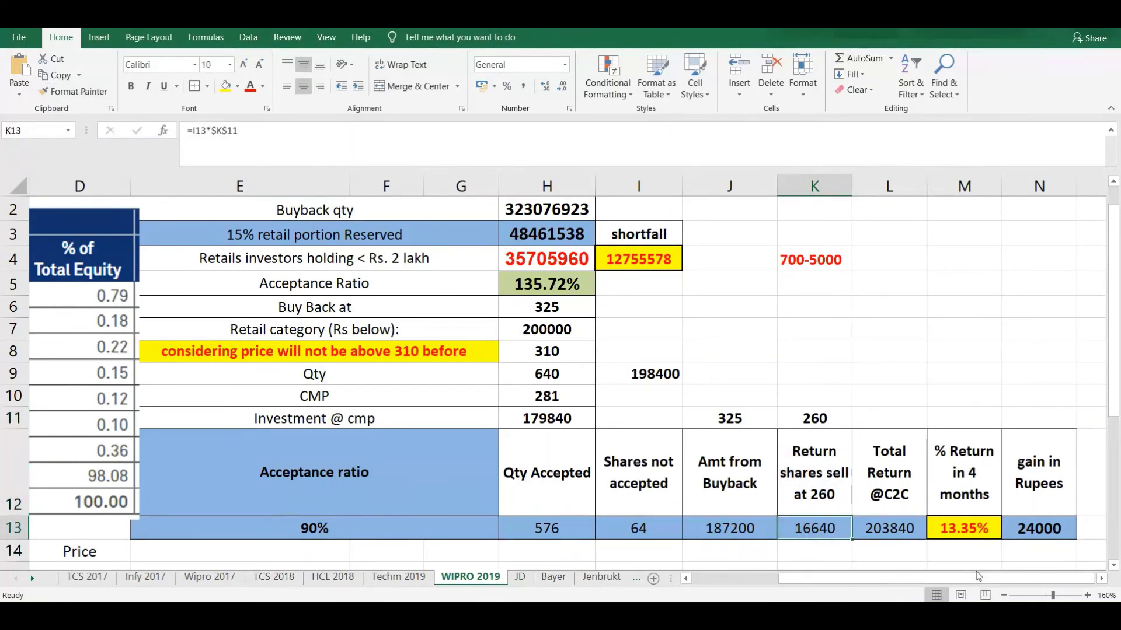
pyautogui.hotkey('ctrl', 'b')
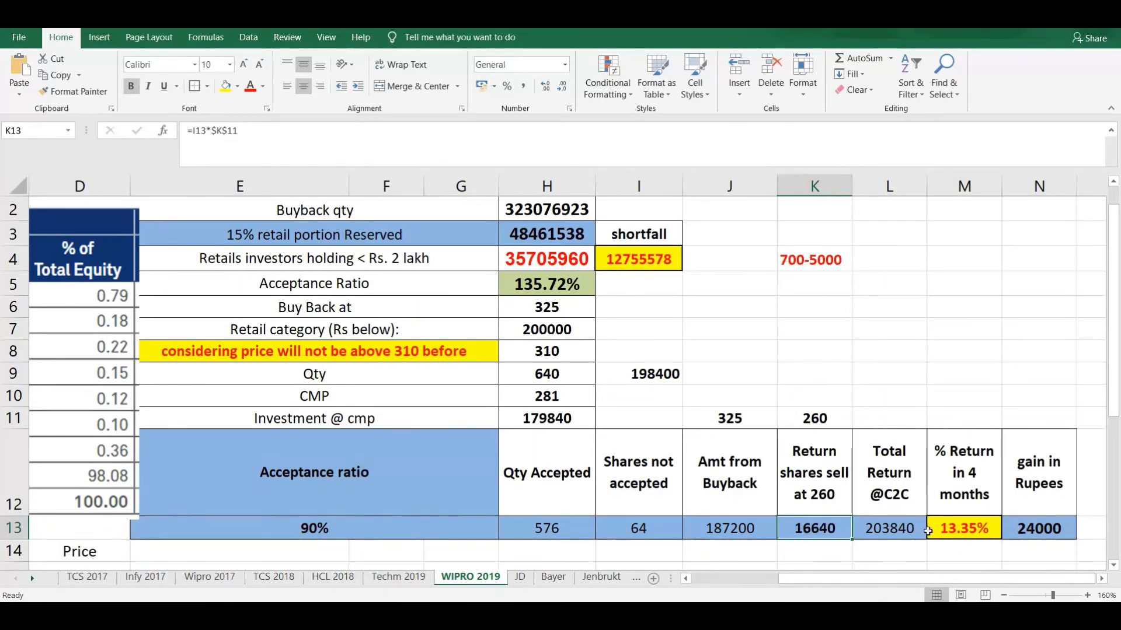
# - Try an acceptance ratio of 80% in E13
pyautogui.click(404, 527)
pyautogui.write('8')
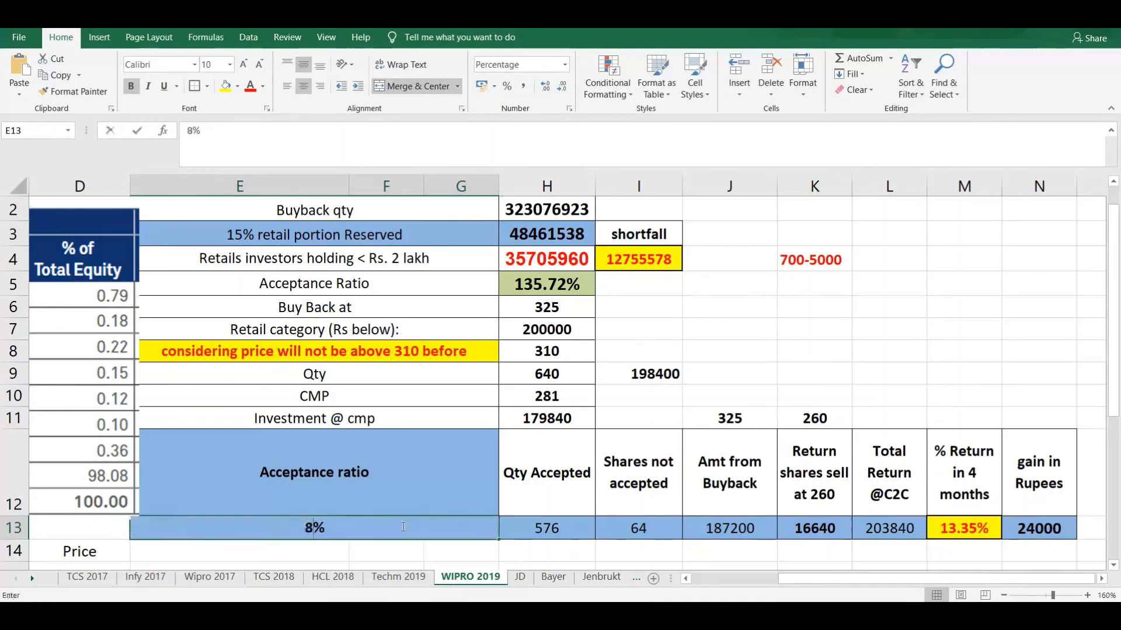
pyautogui.write('0')
pyautogui.press('Return')
# - Set the acceptance ratio in E13 to 100%
pyautogui.click(374, 532)
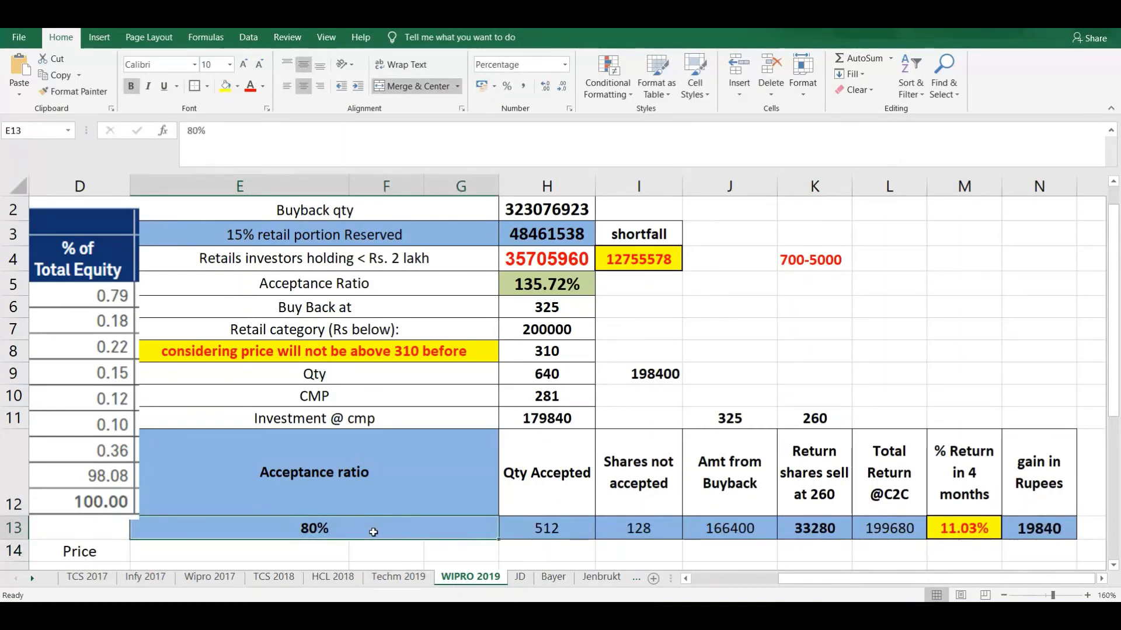
pyautogui.write('100')
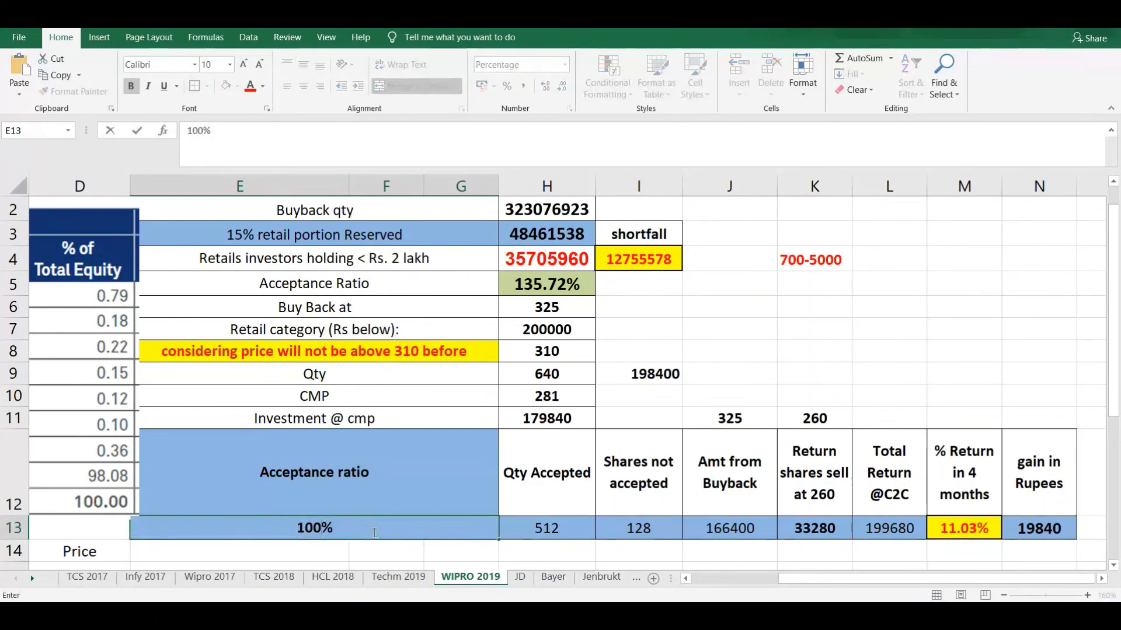
pyautogui.press('Return')
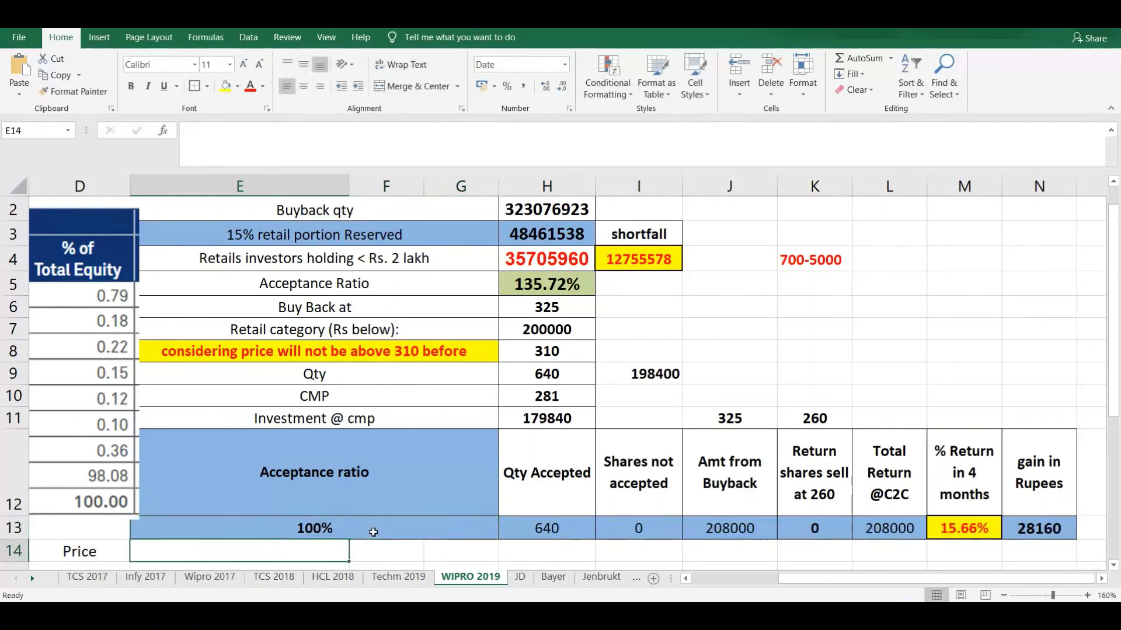
# - Set the current market price in H10 to 300 and check the four-month percentage return in M13
pyautogui.click(545, 390)
pyautogui.write('300')
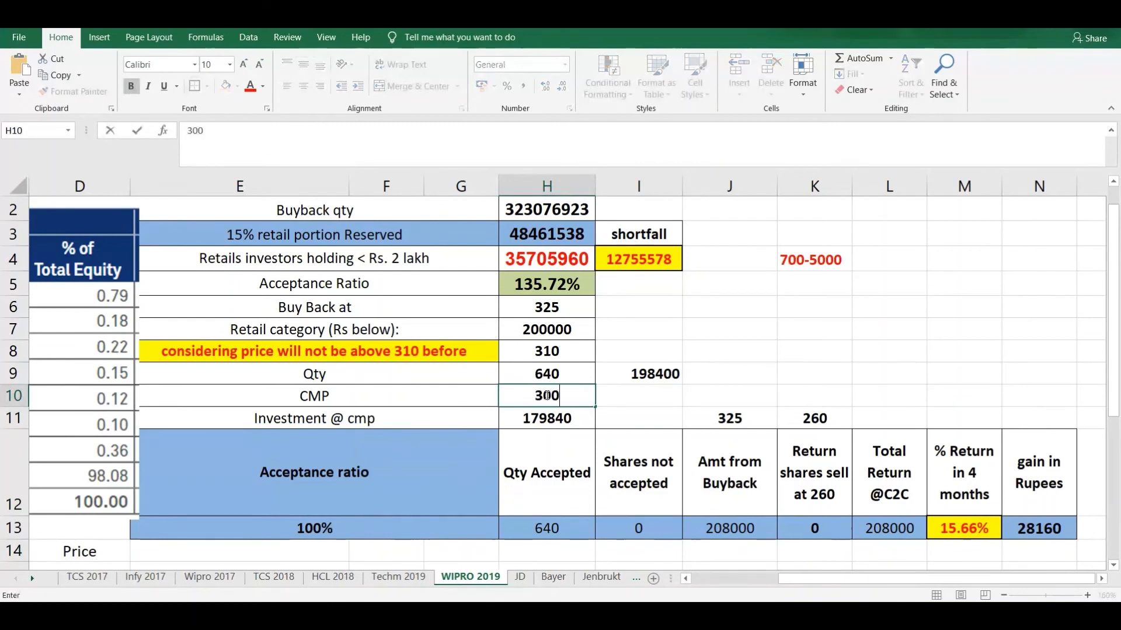
pyautogui.press('Return')
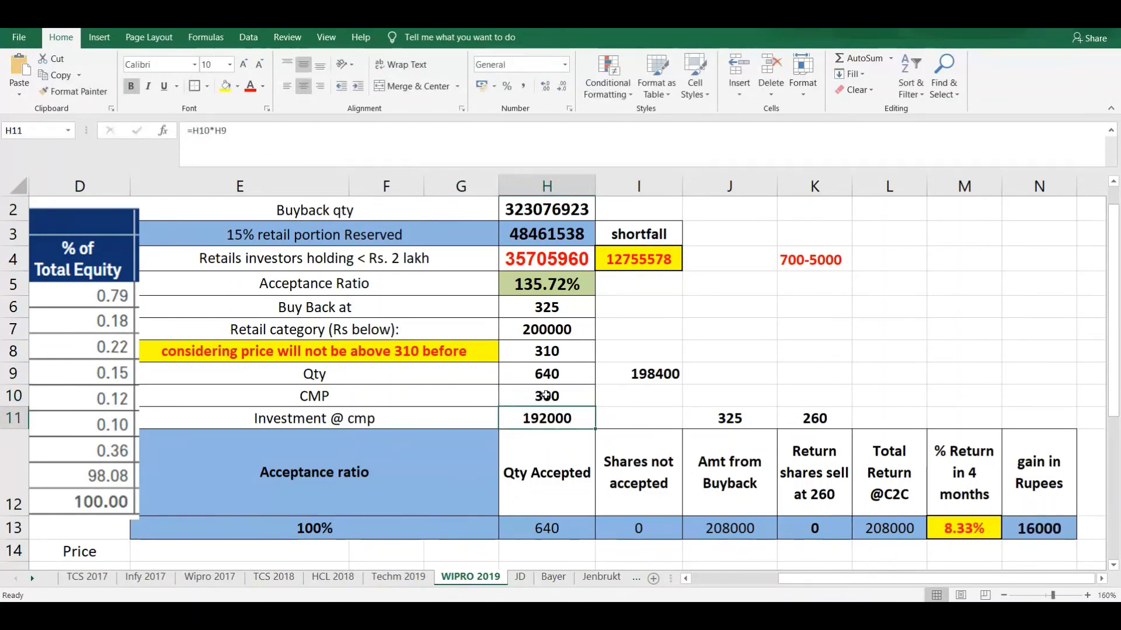
pyautogui.click(951, 533)
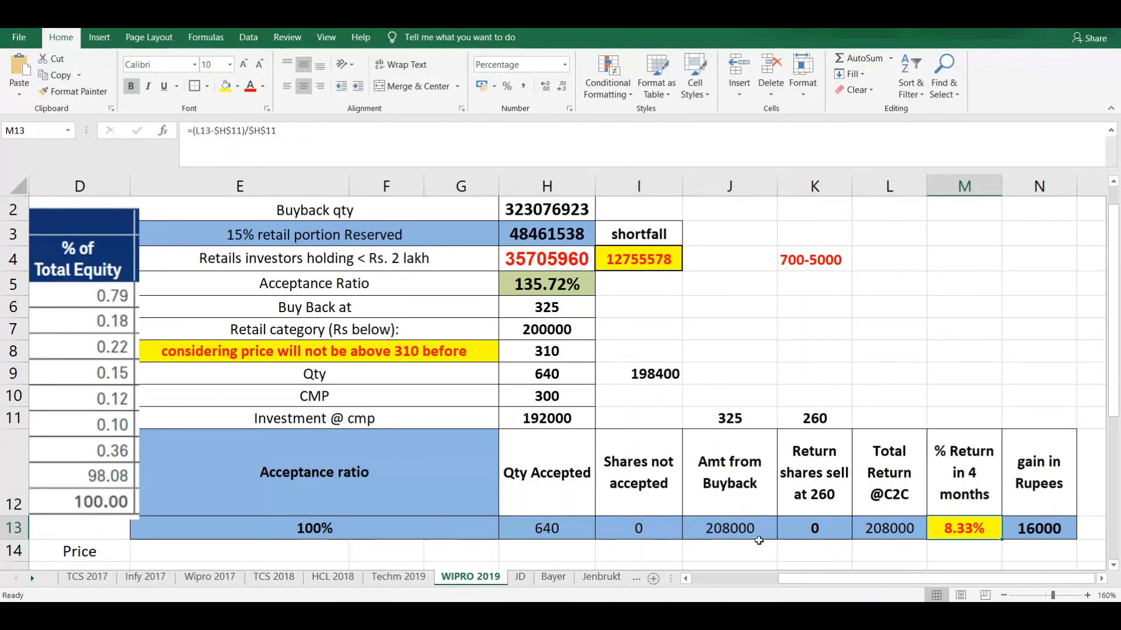
pyautogui.scroll(-1, 620, 444)
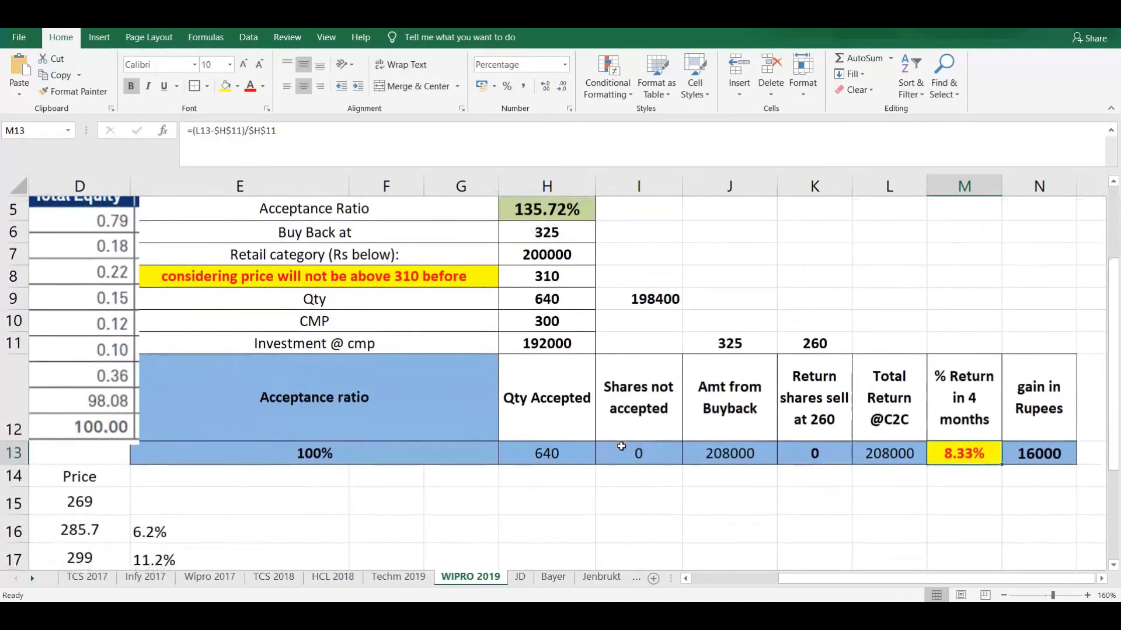